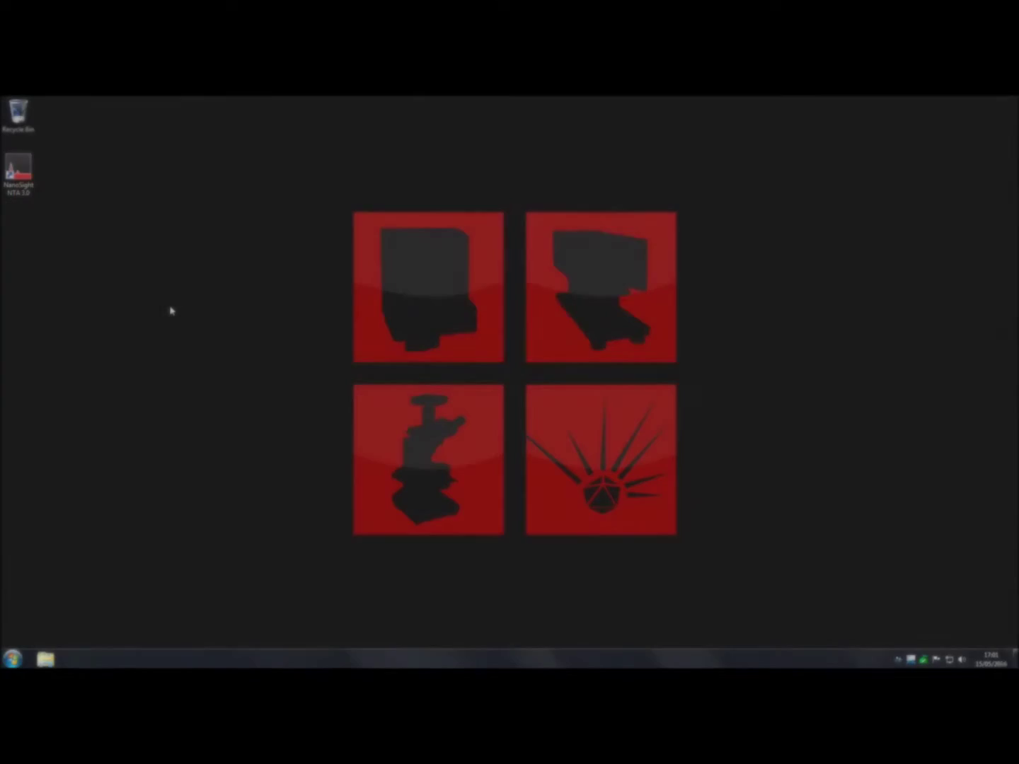
- Launch NanoSight NTA 3.0 from its desktop icon
double_click(23, 181)
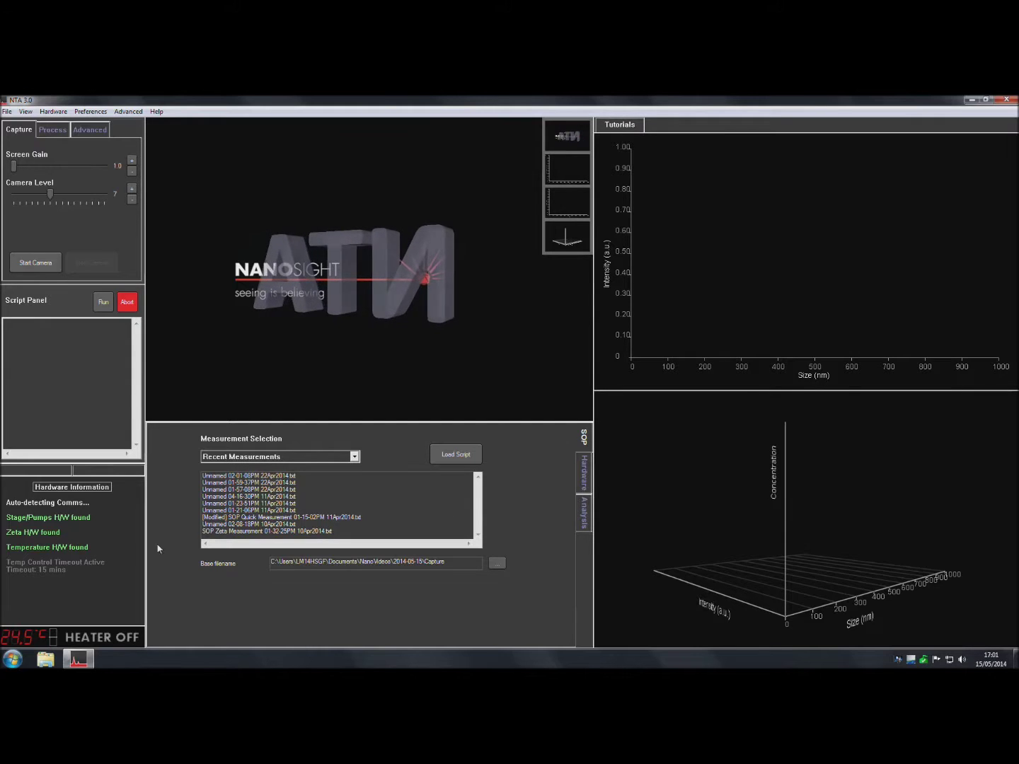
- Prime the fluidics from the Hardware tab, confirm it, then flush the system
left_click(584, 473)
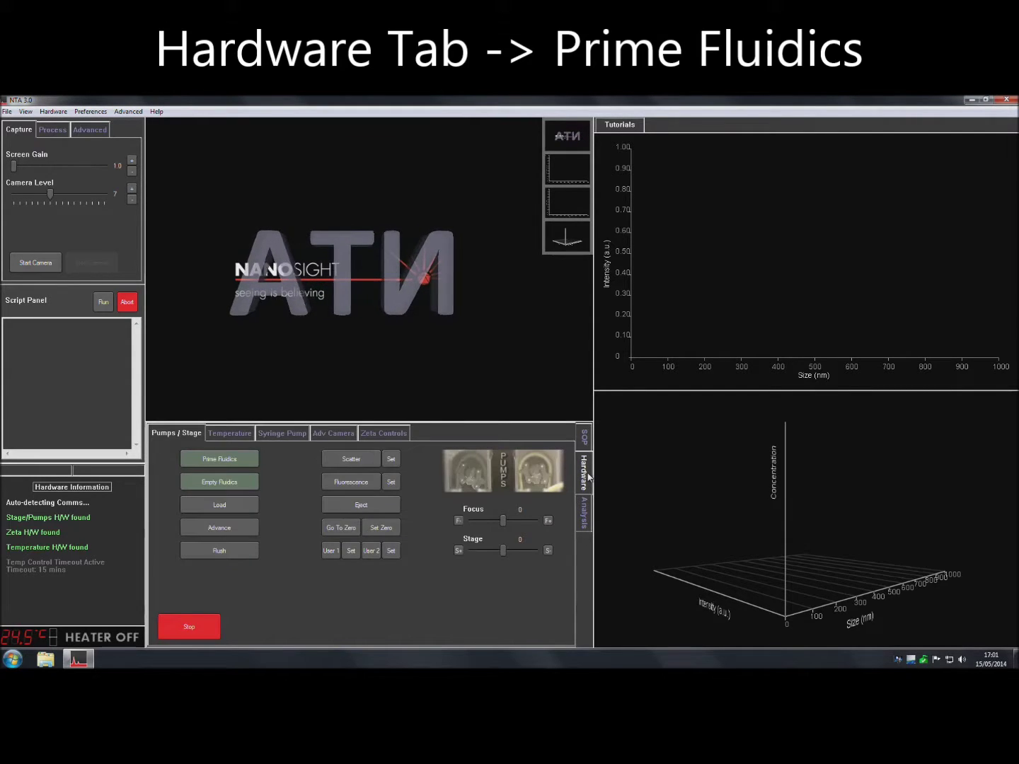
left_click(217, 461)
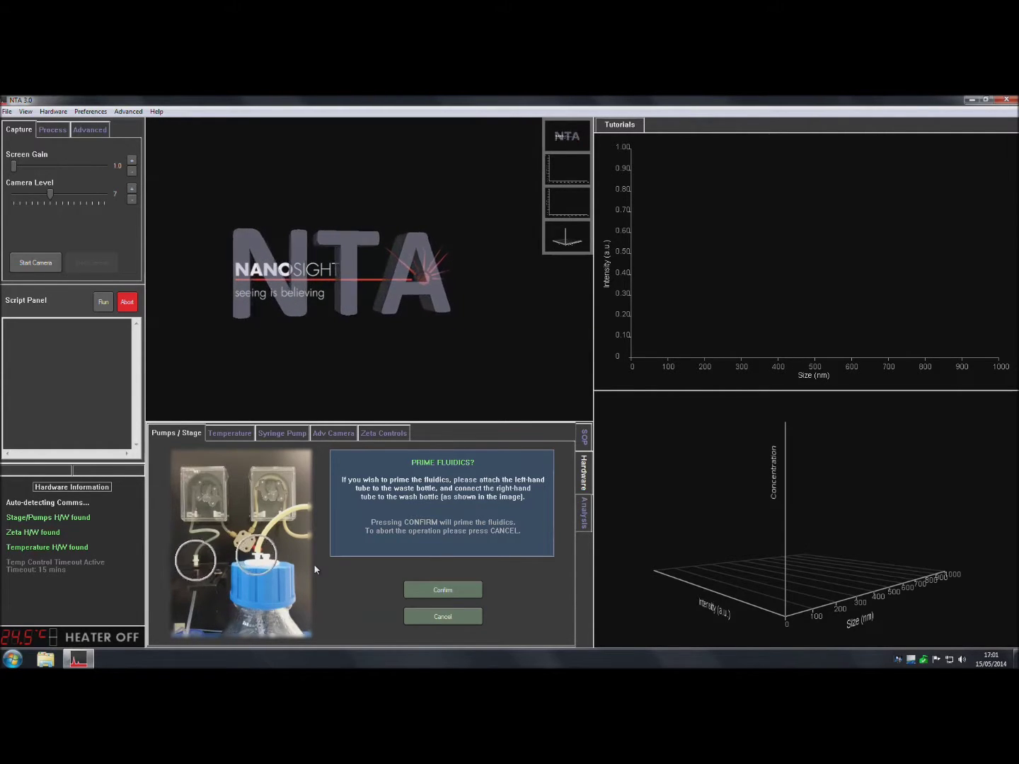
left_click(436, 590)
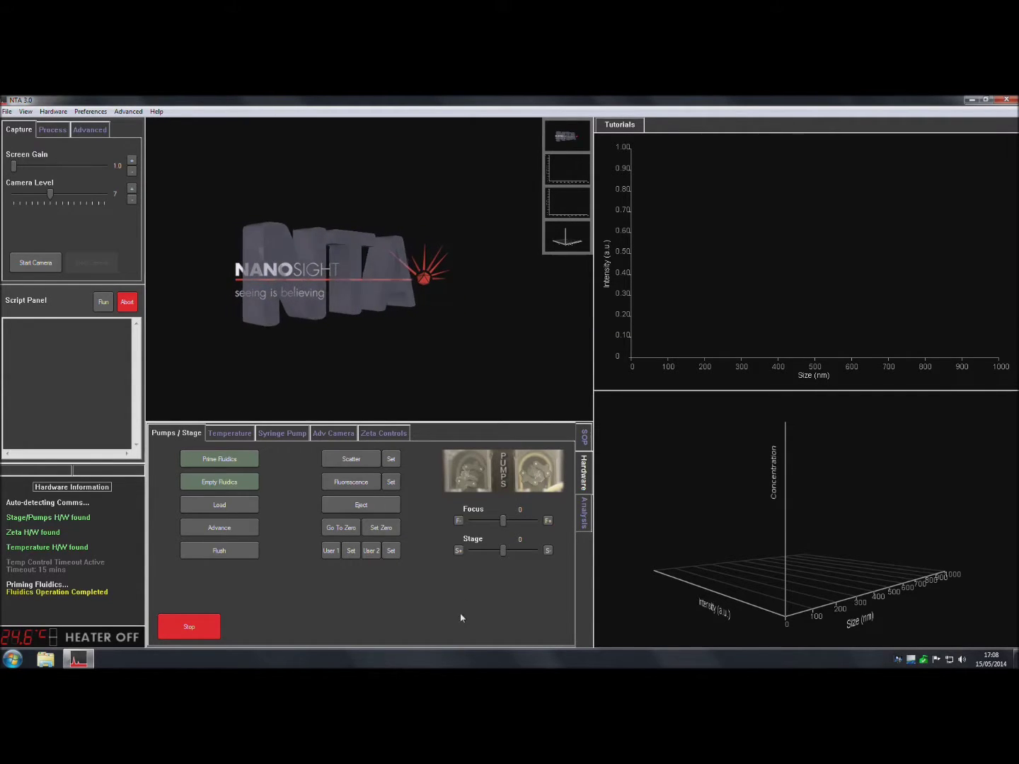
left_click(236, 550)
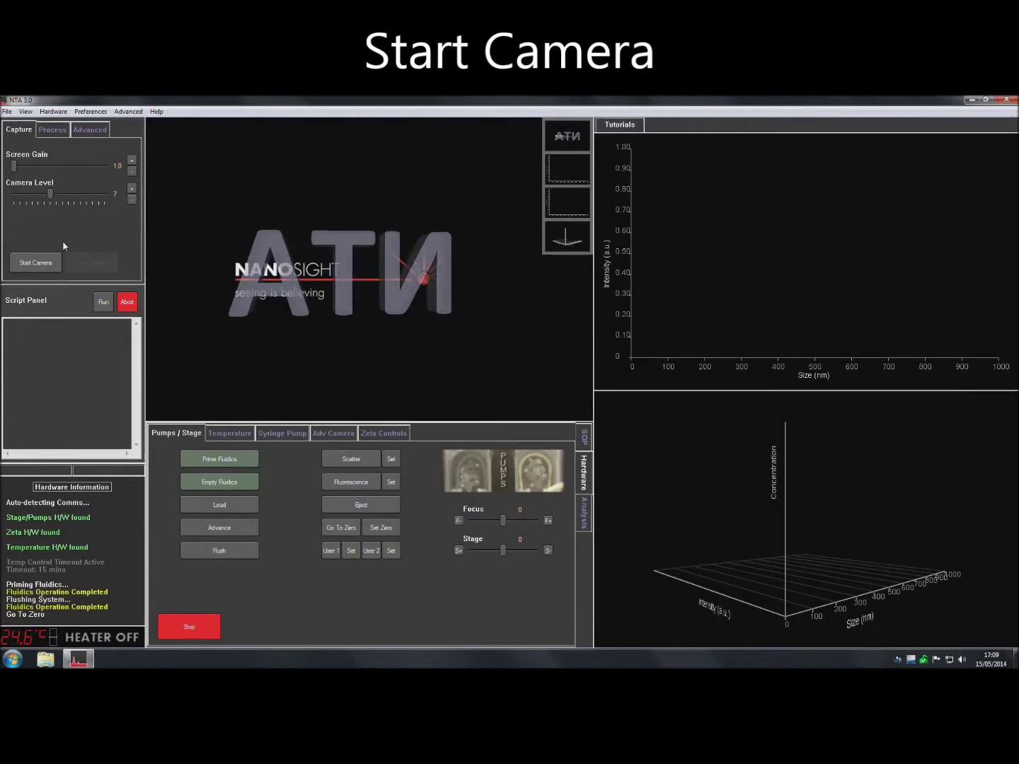
- Start the camera, move the stage to Scatter, raise camera level to 15, and load the sample
left_click(37, 261)
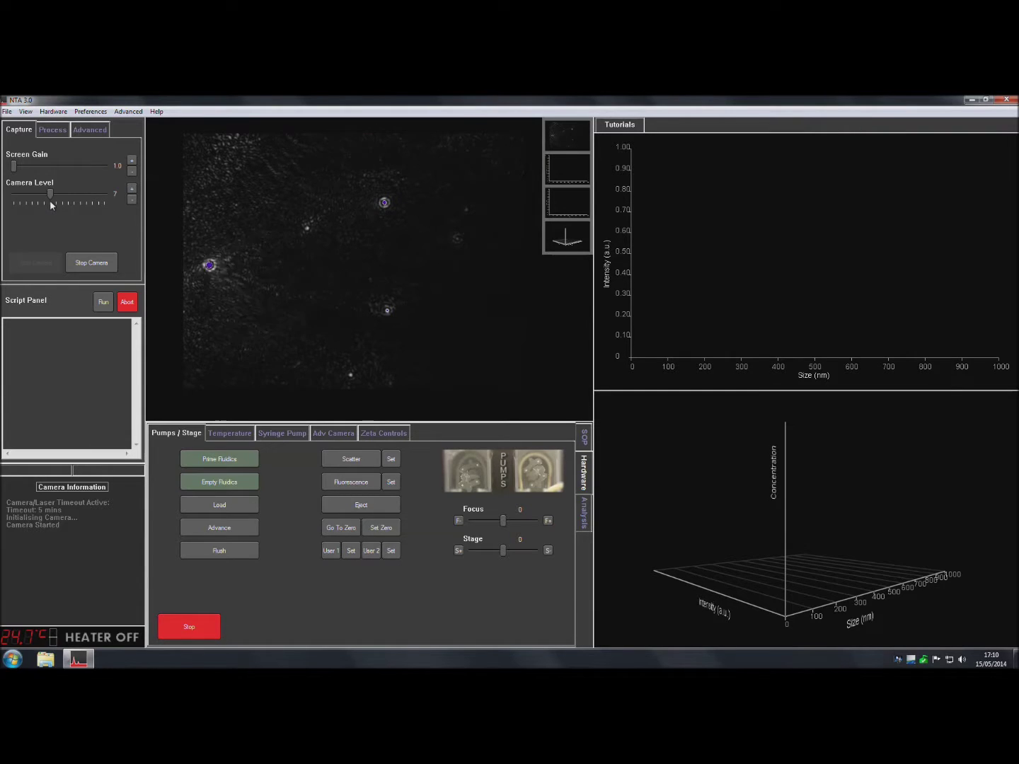
left_click_drag(49, 198, 67, 200)
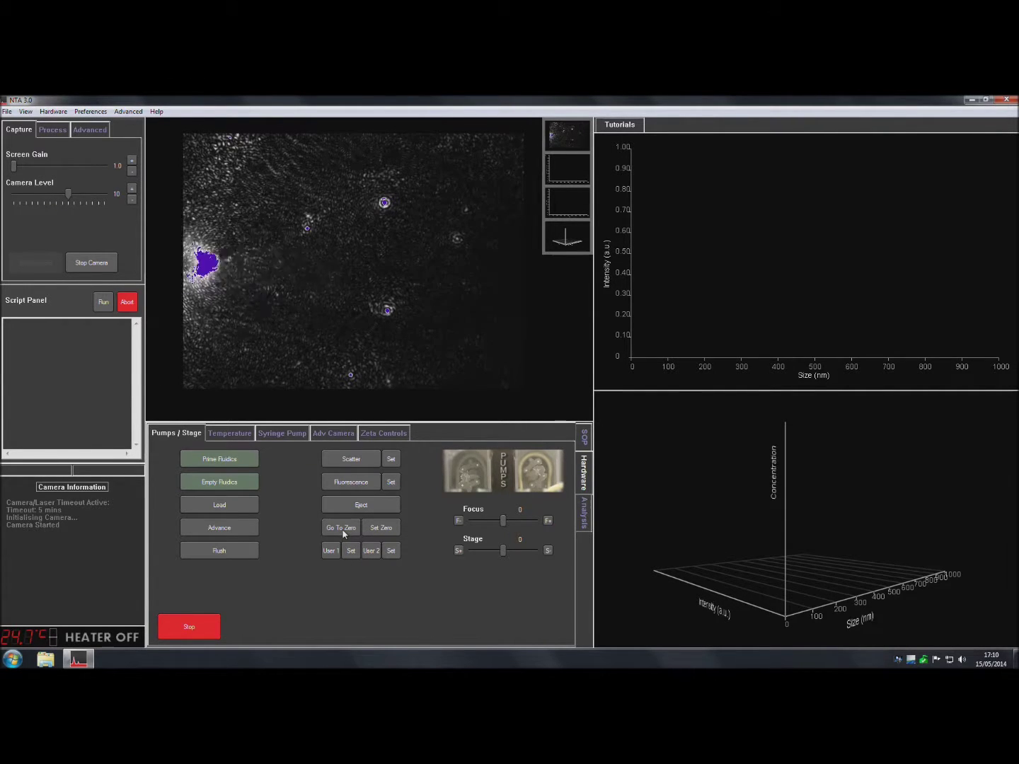
left_click(353, 459)
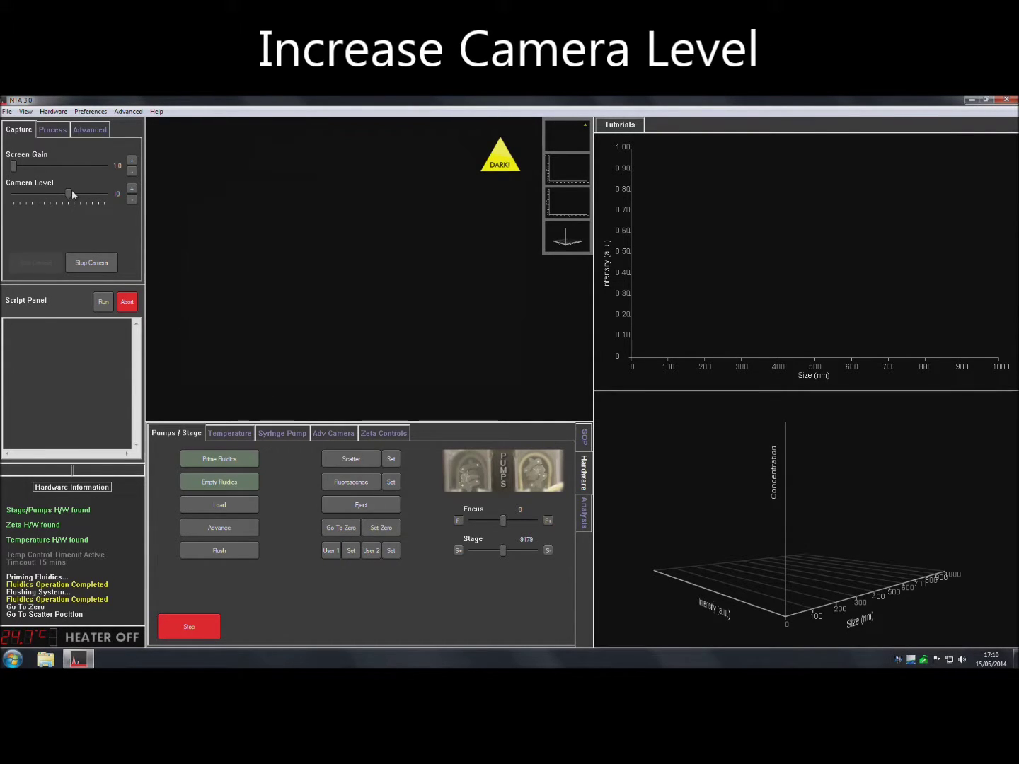
left_click_drag(69, 193, 111, 196)
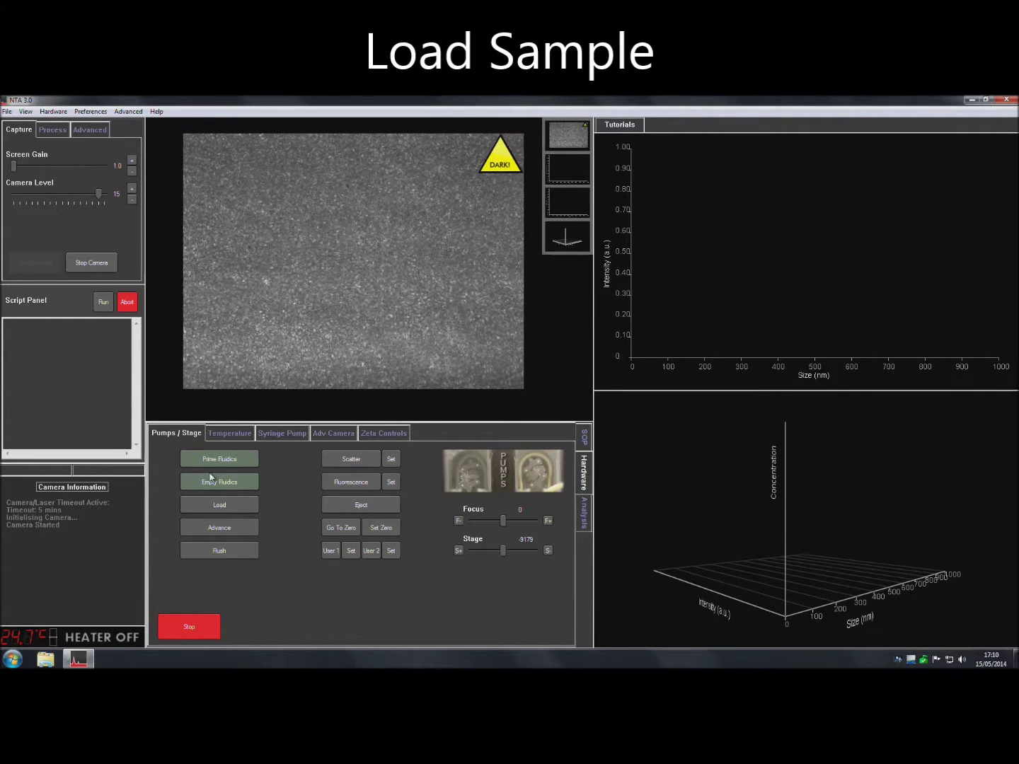
left_click(212, 505)
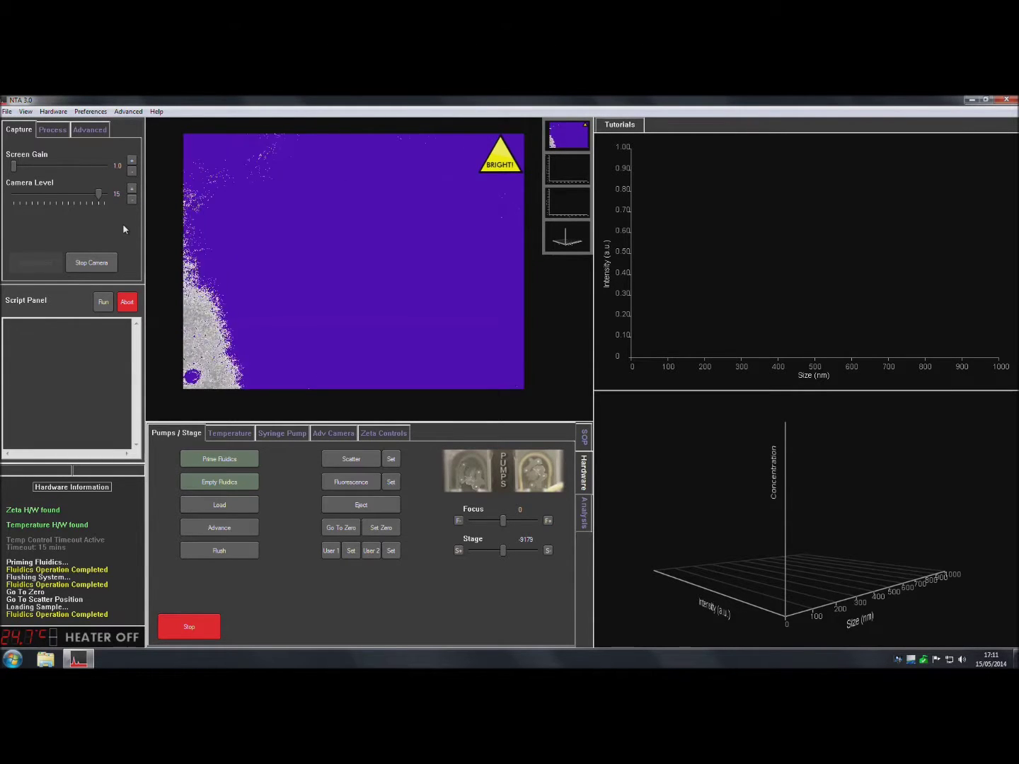
- Lower the camera level from 15 to 7 so particles show as distinct points
left_click_drag(99, 193, 58, 194)
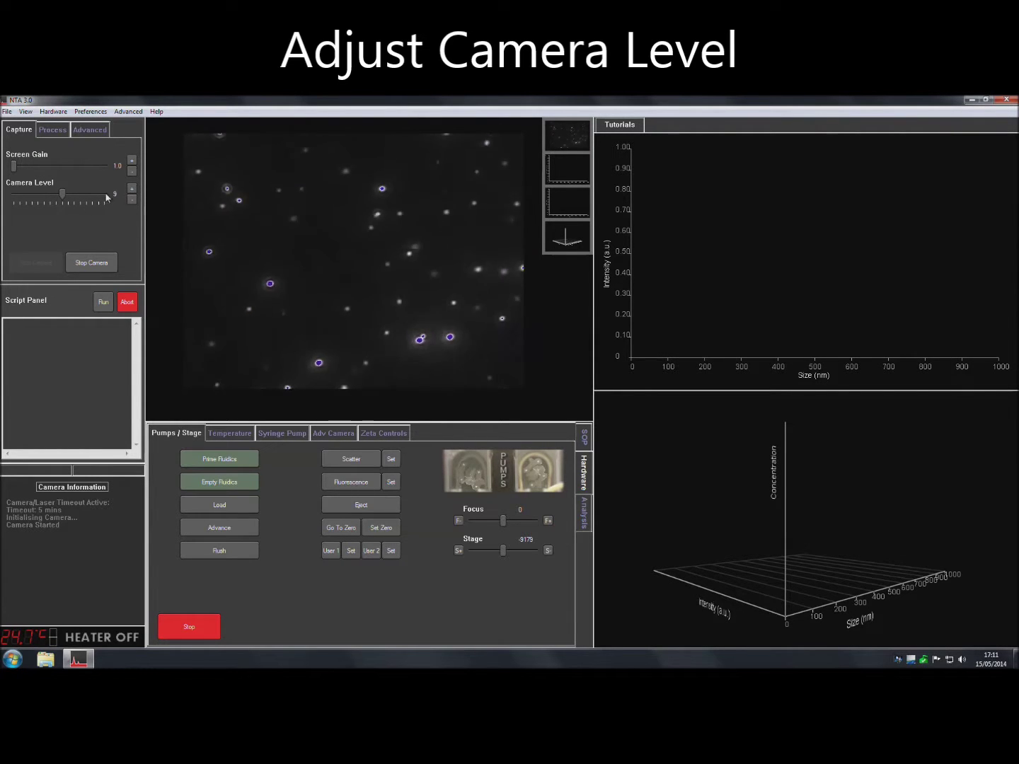
left_click(132, 201)
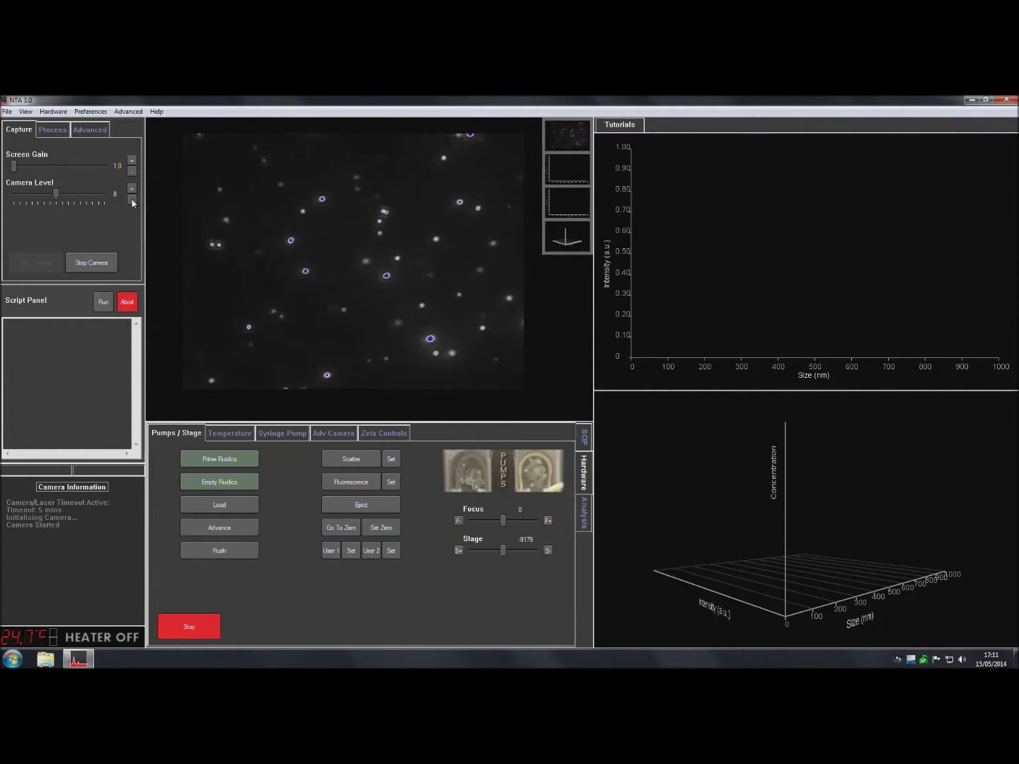
left_click(132, 200)
left_click(133, 200)
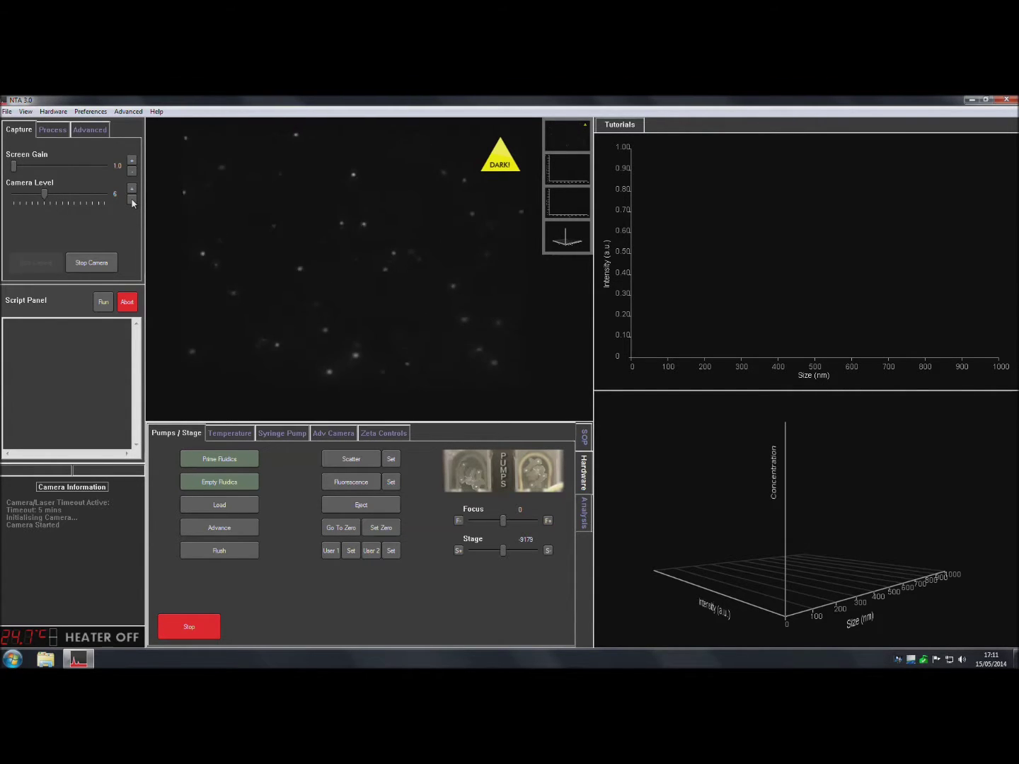
left_click(132, 189)
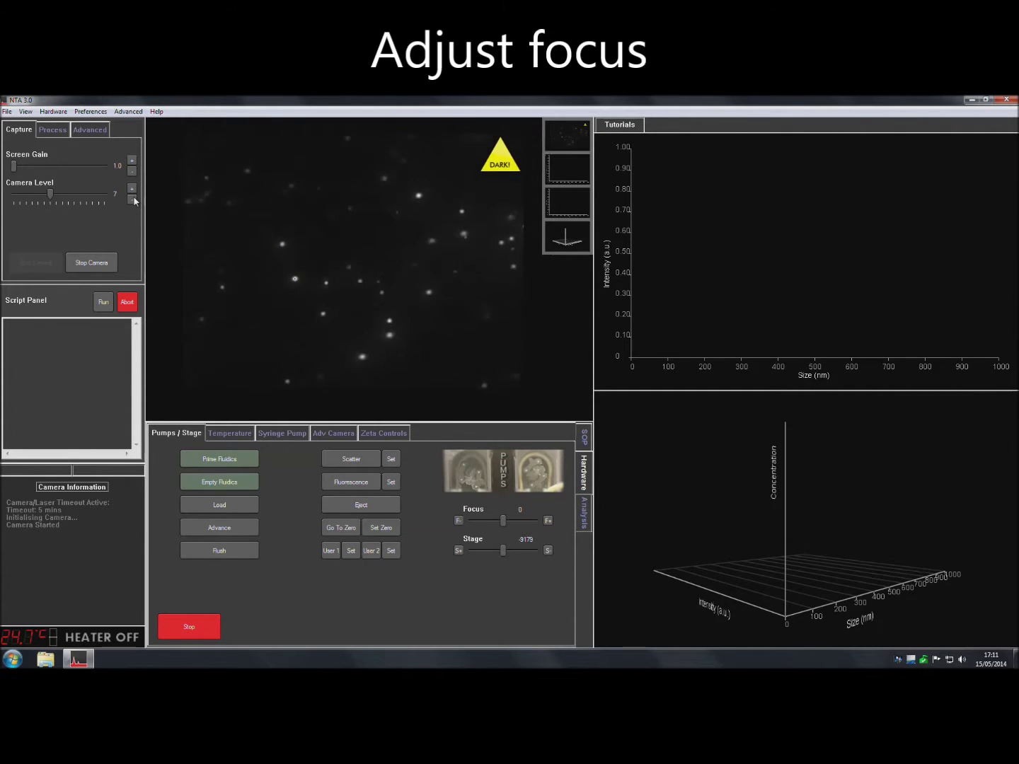
- Adjust the focus up and down to sharpen the particles, settling at focus 6
left_click(458, 521)
mouse_move(502, 521)
left_mouse_down()
mouse_move(492, 522)
mouse_move(502, 525)
left_mouse_up()
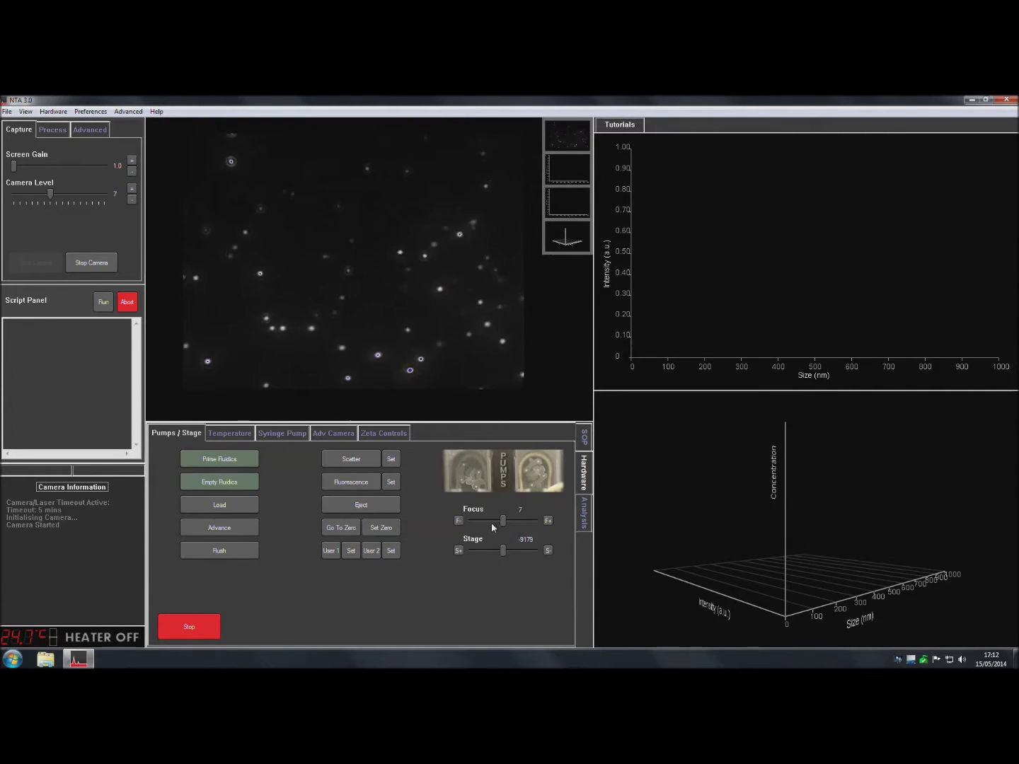
left_click(458, 521)
left_click(457, 520)
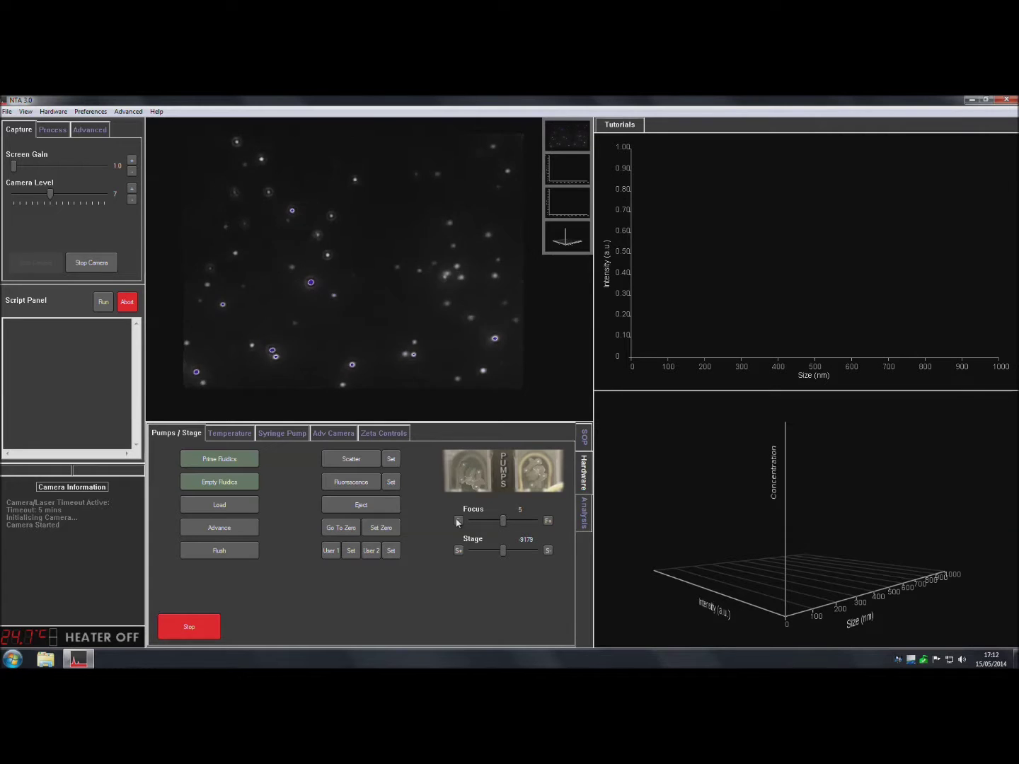
left_click(548, 520)
left_click(549, 521)
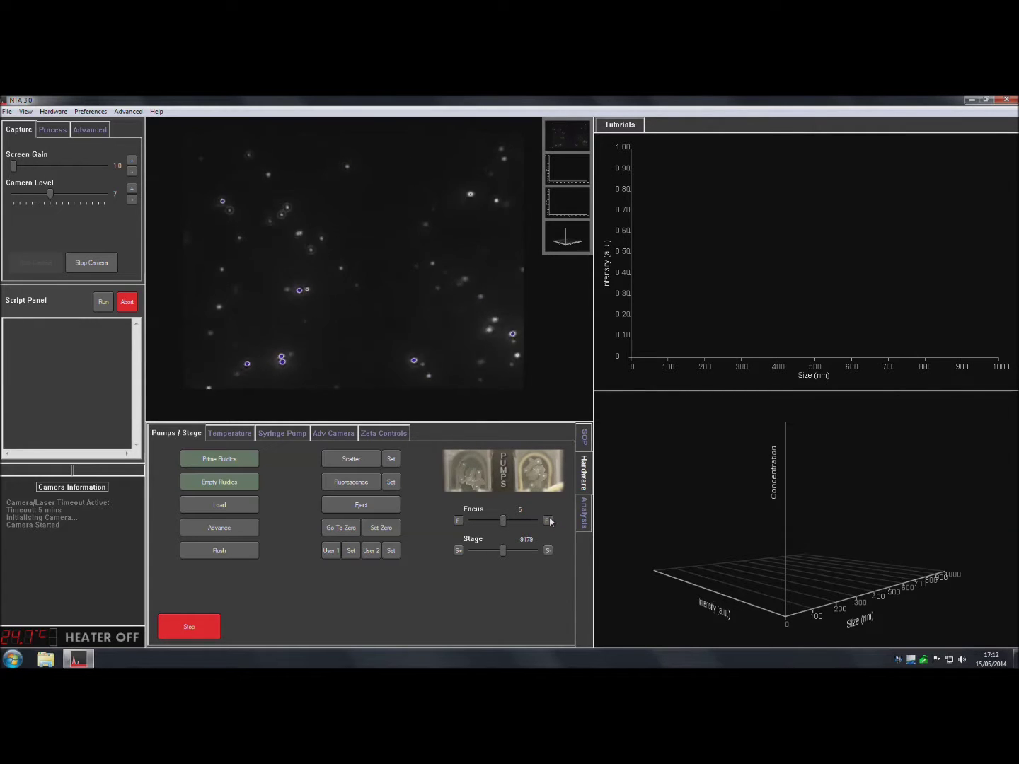
left_click(549, 521)
left_click(548, 521)
left_click(548, 521)
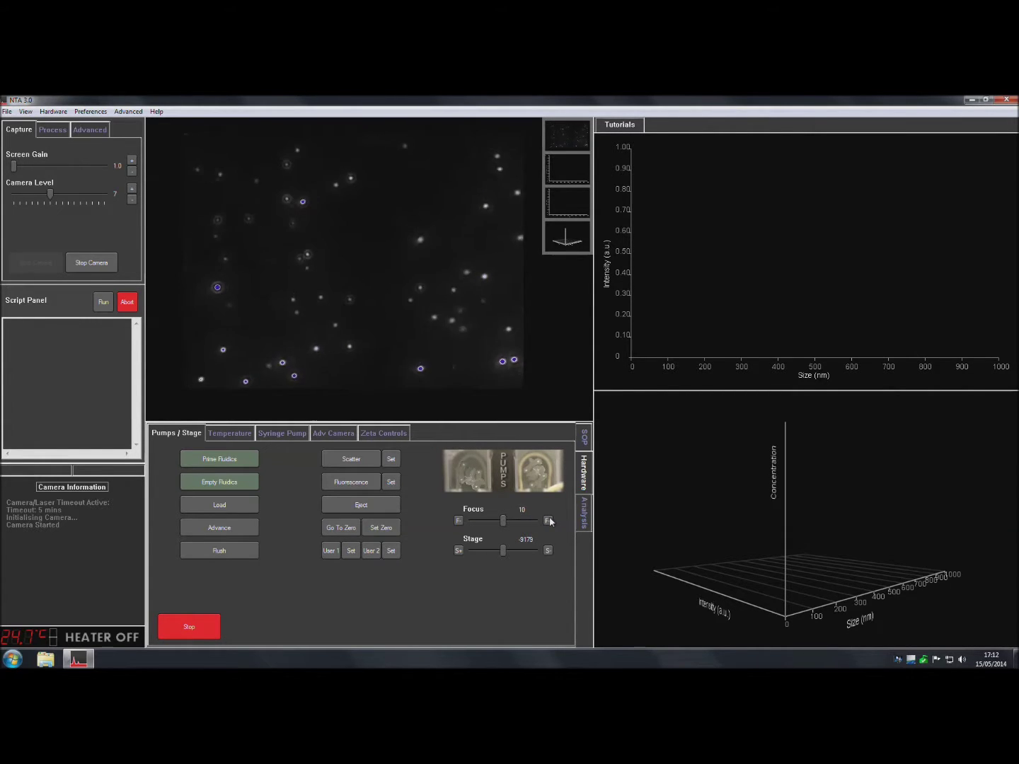
left_click(549, 521)
left_click(458, 522)
left_click(457, 521)
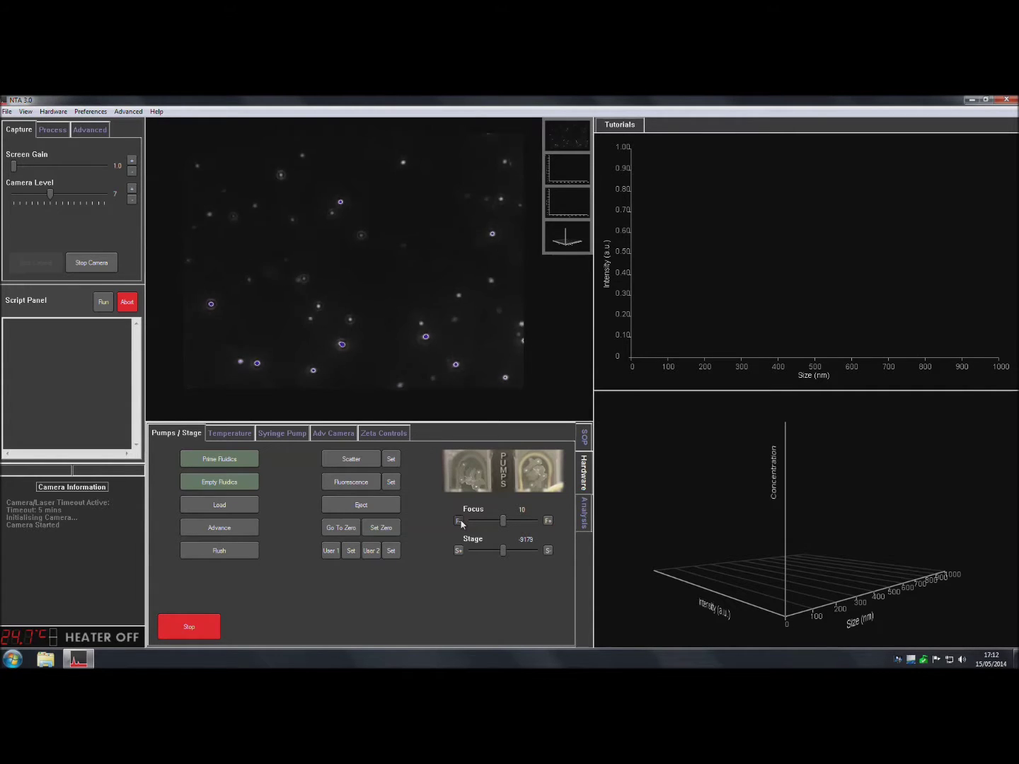
left_click(458, 521)
left_click(458, 521)
left_click(458, 522)
left_click(458, 522)
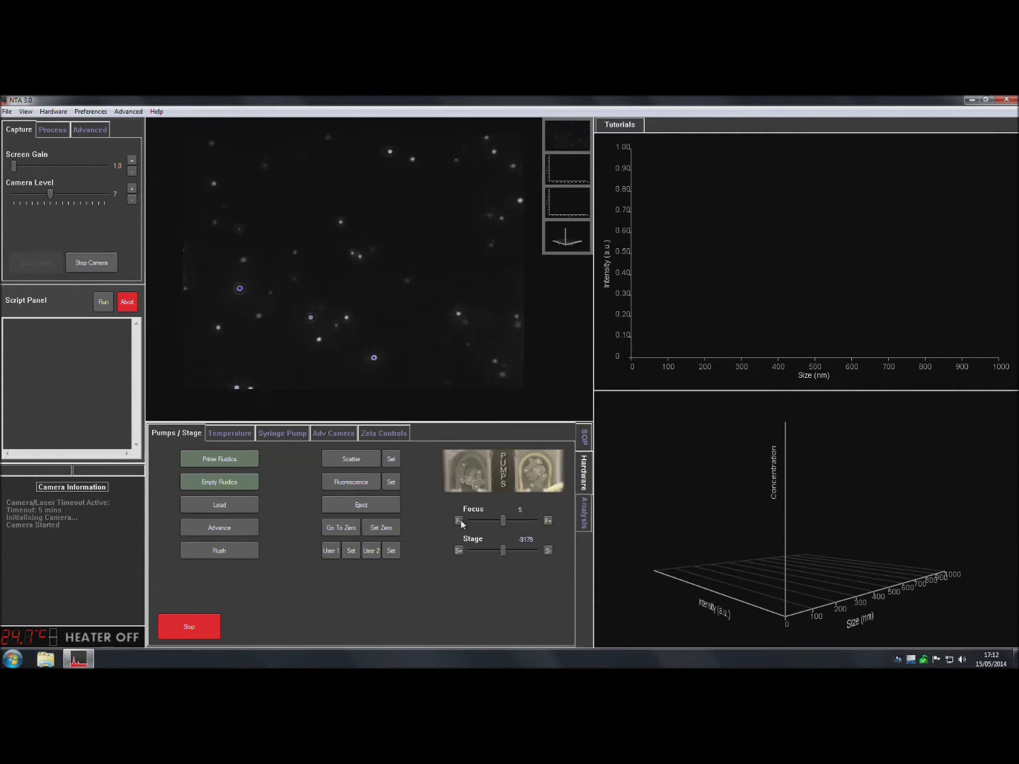
left_click(458, 522)
left_click(458, 521)
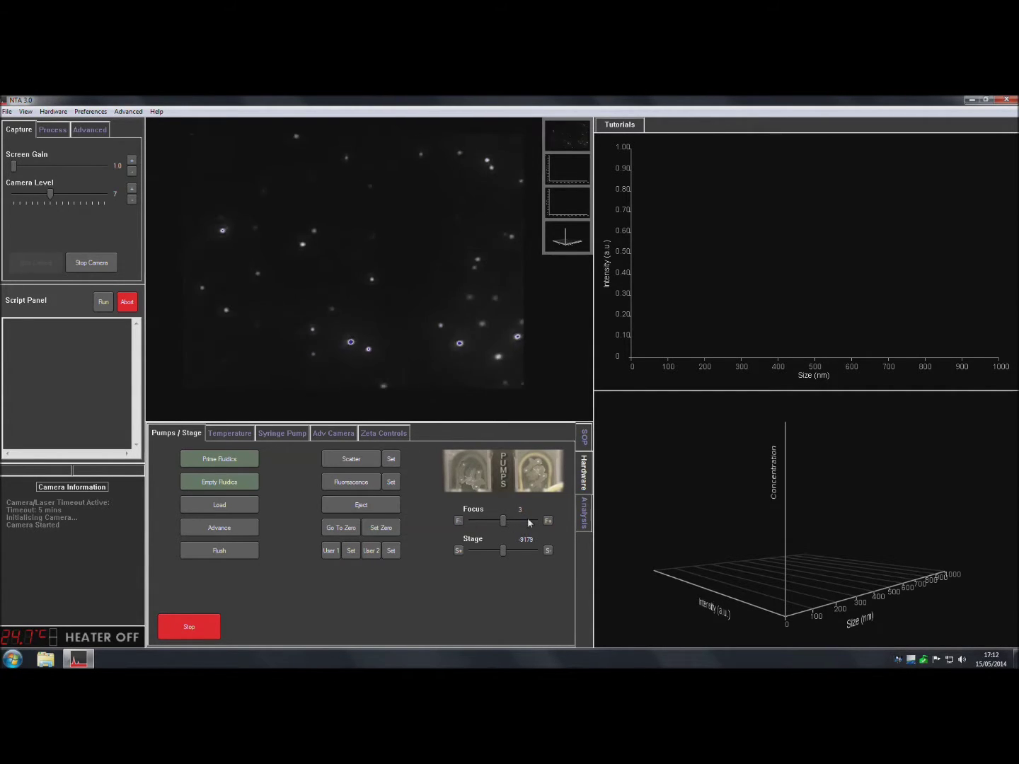
left_click(548, 521)
left_click(548, 520)
left_click(548, 521)
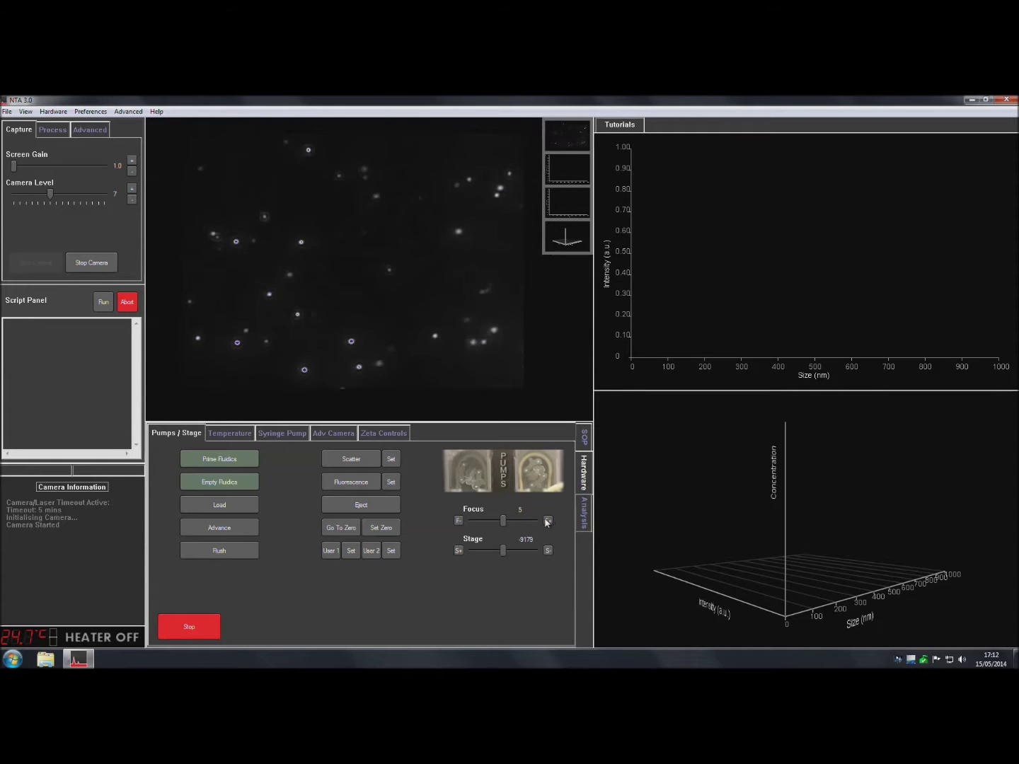
- Set the camera level to 6
left_click(132, 201)
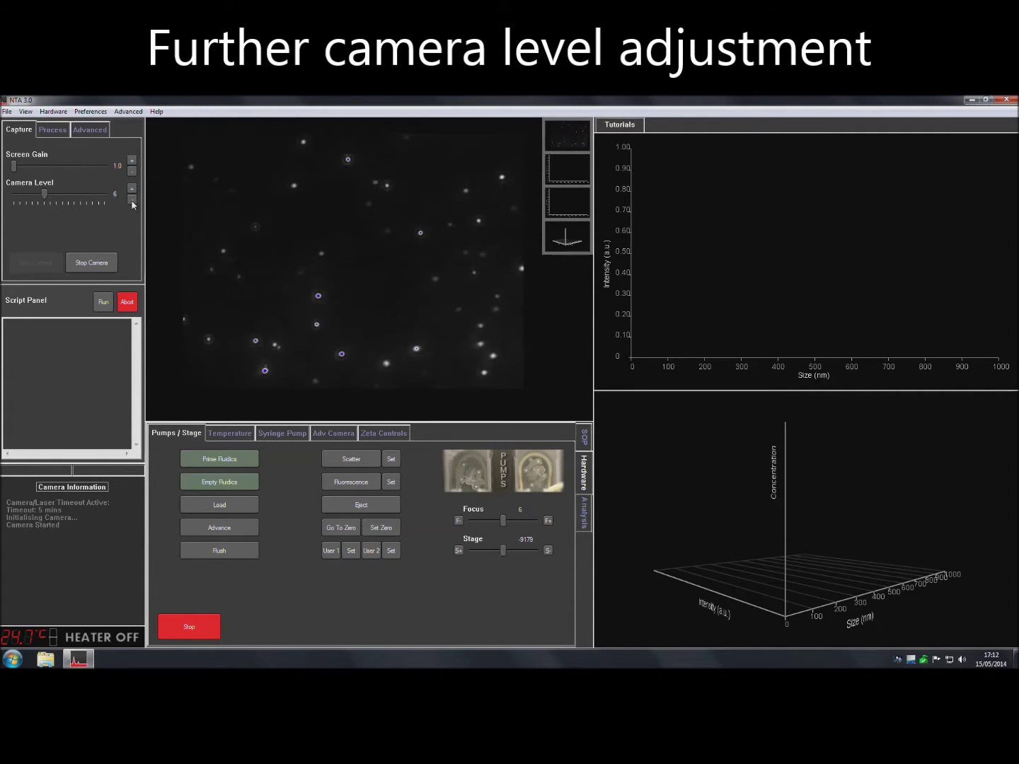
left_click(131, 201)
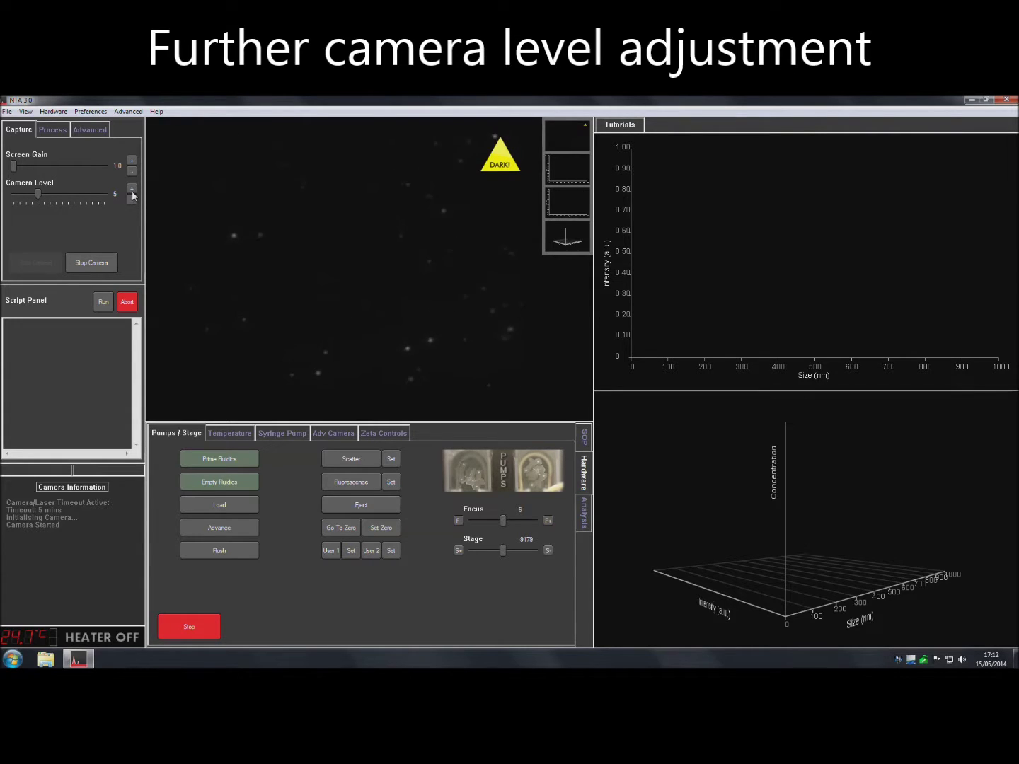
left_click(132, 189)
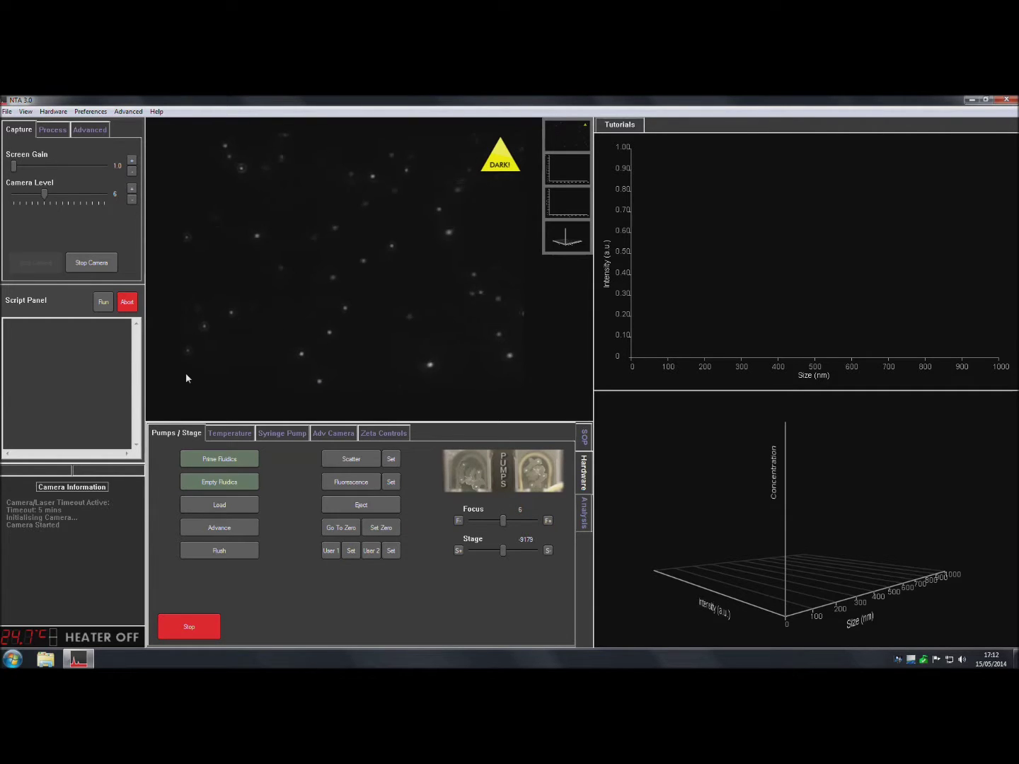
- Choose Standard Measurement (5 captures of 60 s) in the SOP Measurement Selection
left_click(584, 436)
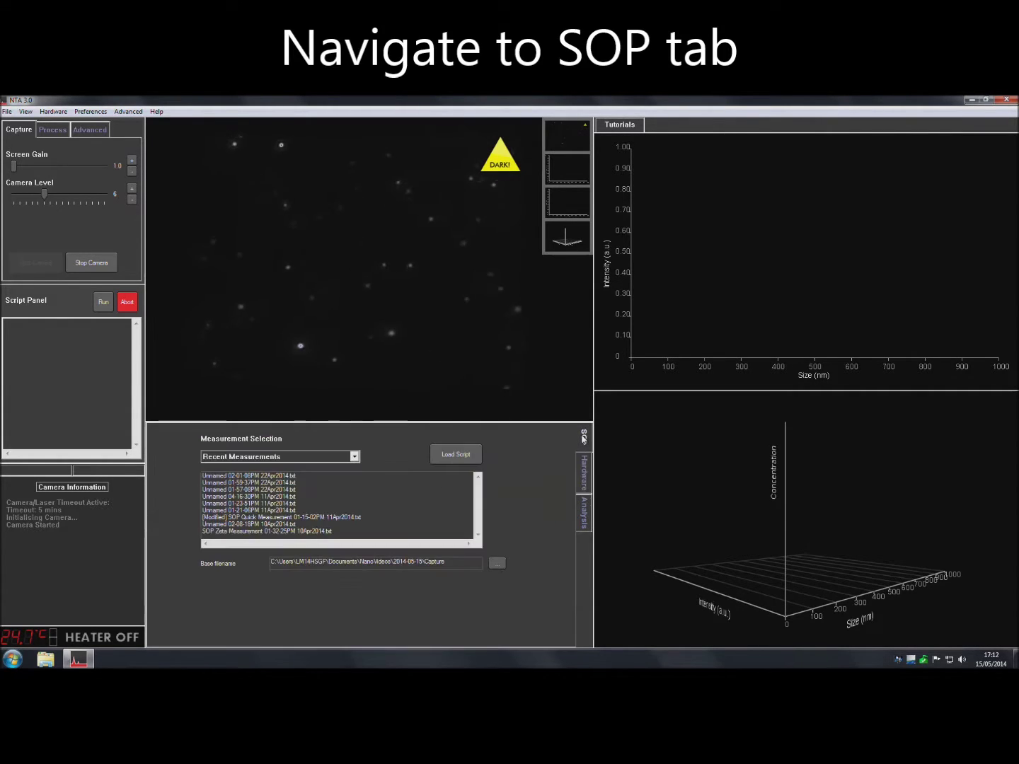
left_click(354, 457)
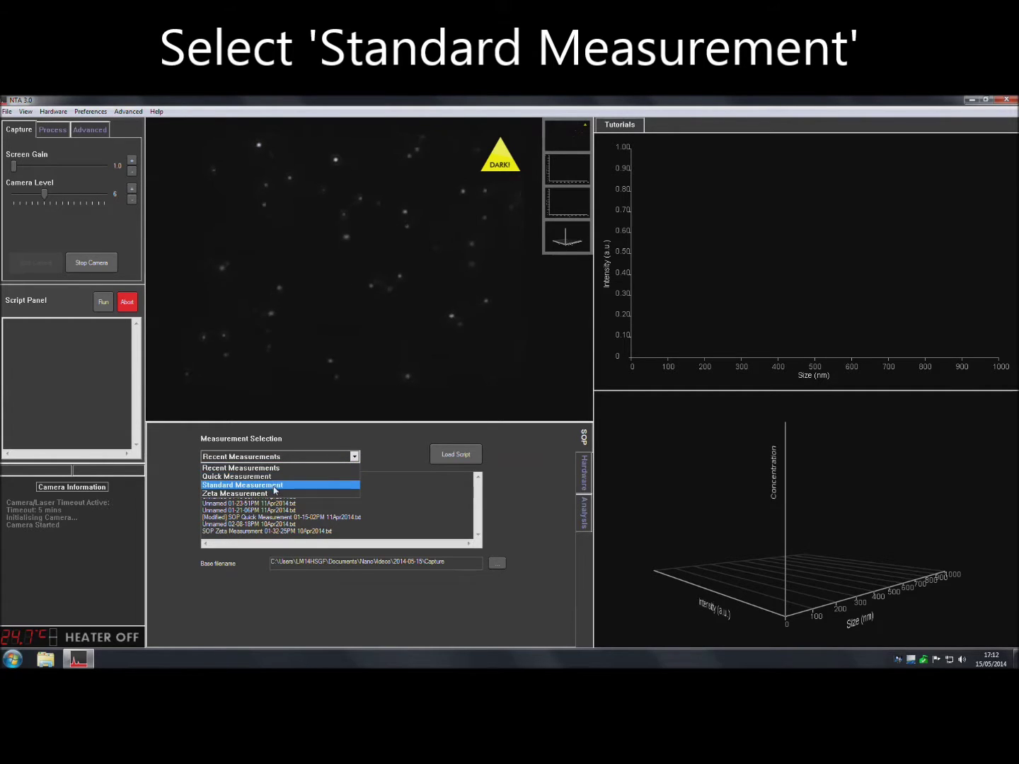
left_click(273, 484)
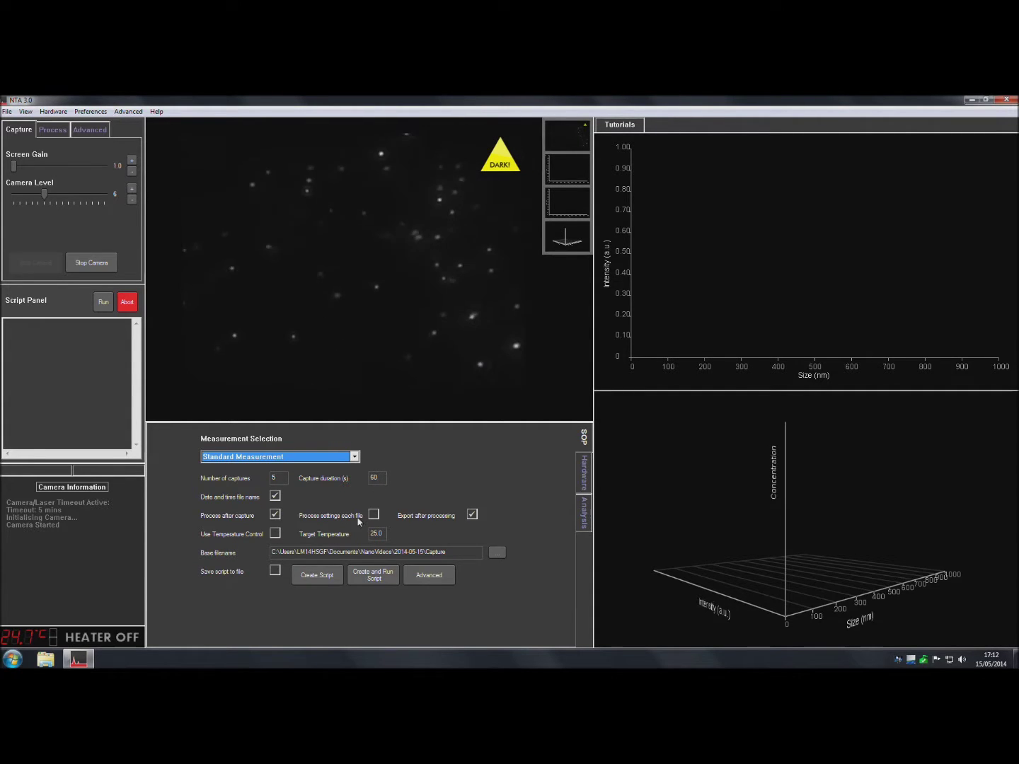
- Keep the advanced capture settings and set the base filename to 100nm_ in NanoVideos\Training
left_click(429, 575)
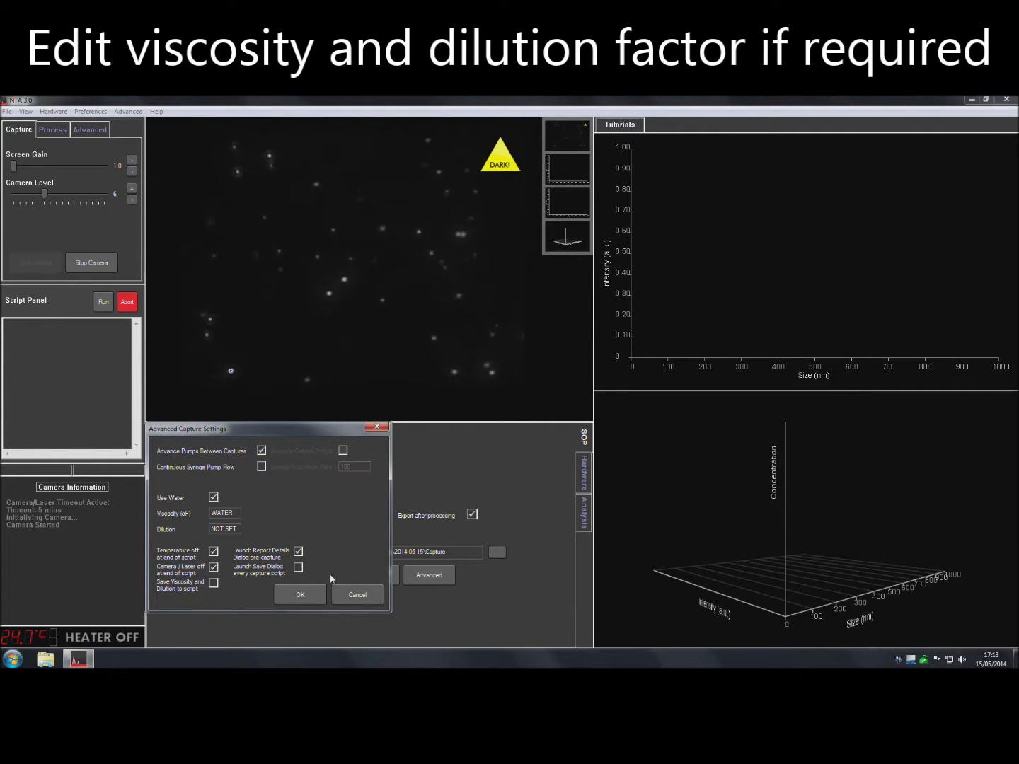
left_click(301, 595)
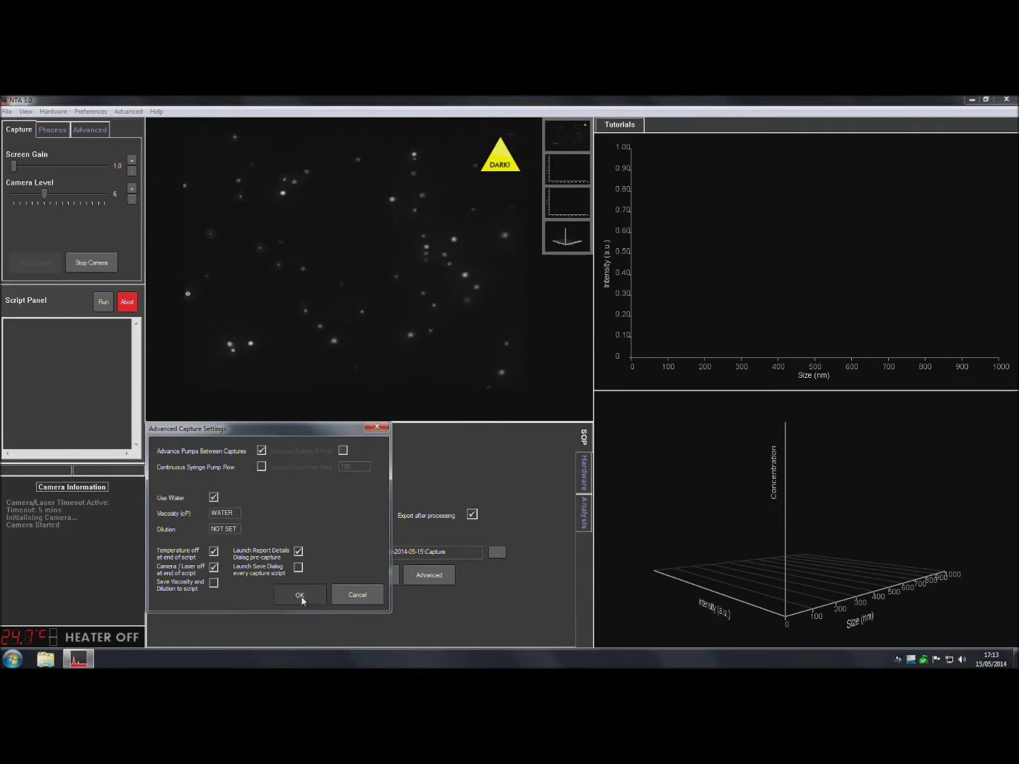
left_click(495, 554)
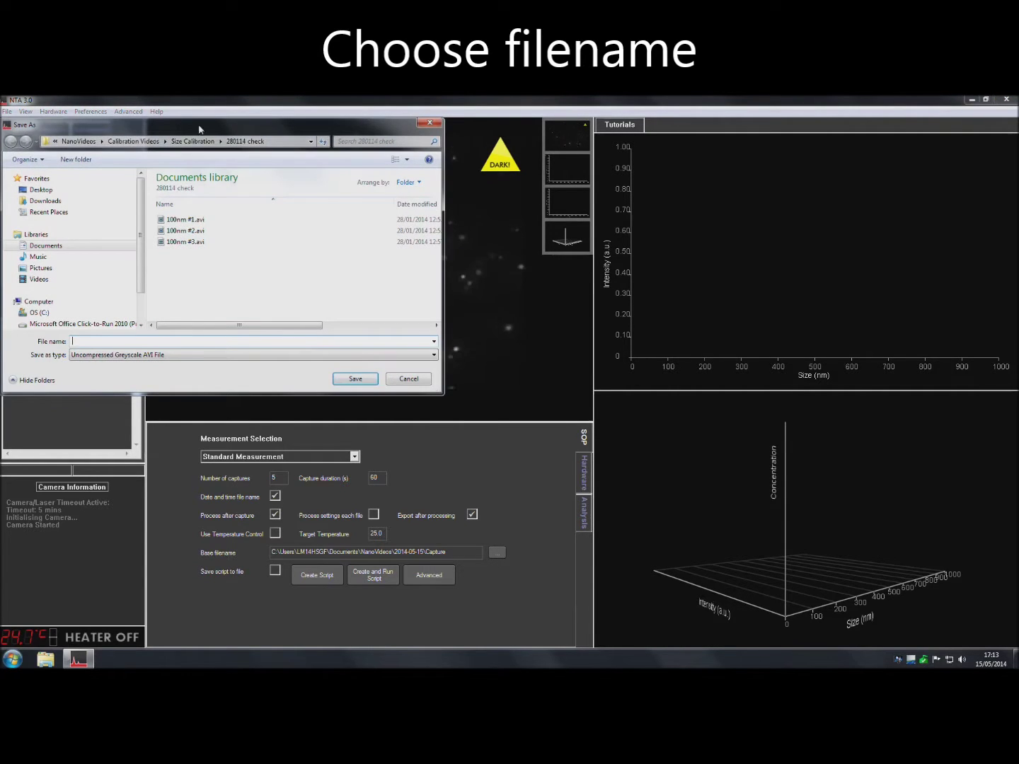
left_click(214, 142)
double_click(180, 254)
type("100nm_")
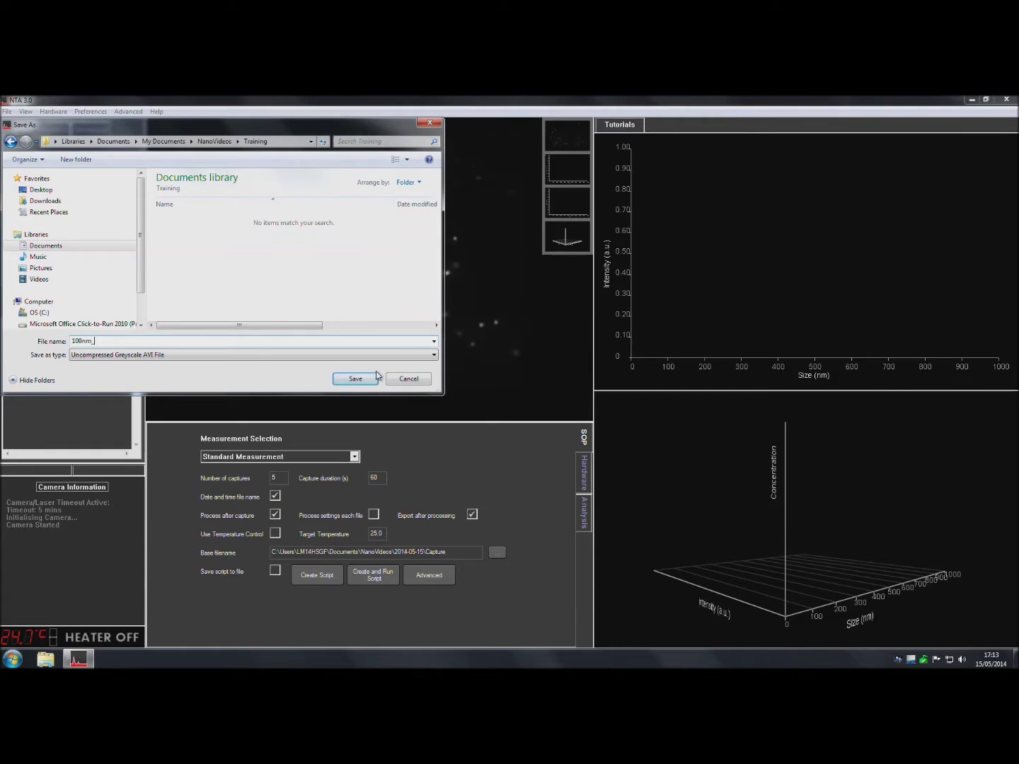
left_click(355, 378)
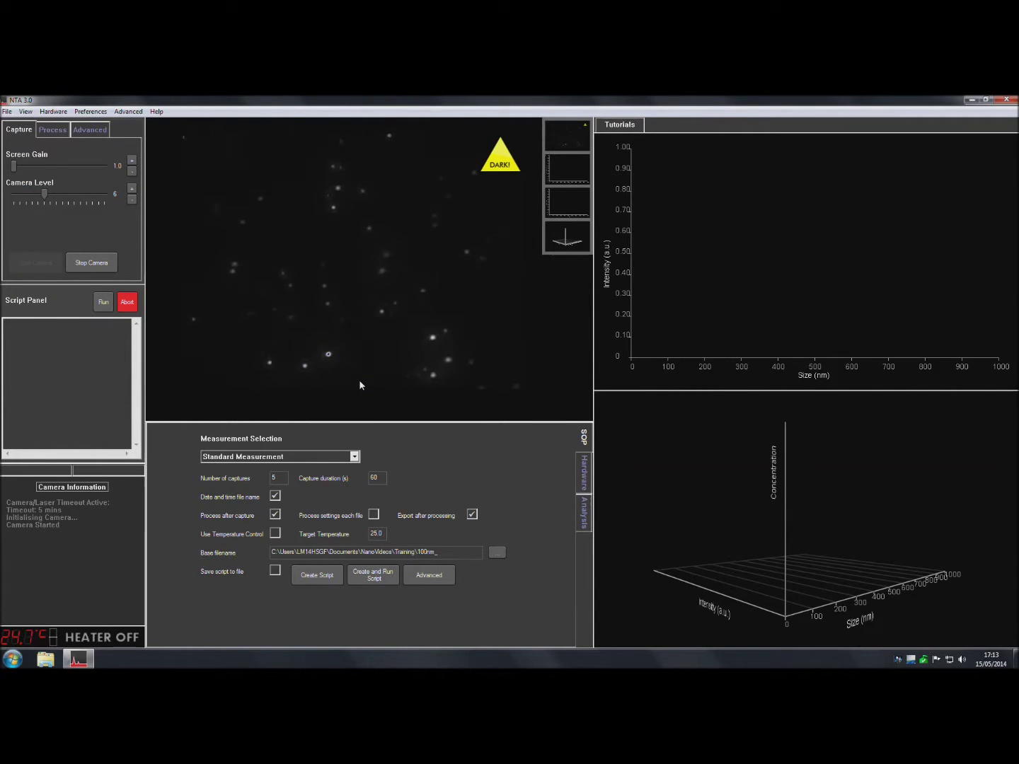
- Create and run the script, skipping report details and confirming camera settings to record five captures
left_click(377, 579)
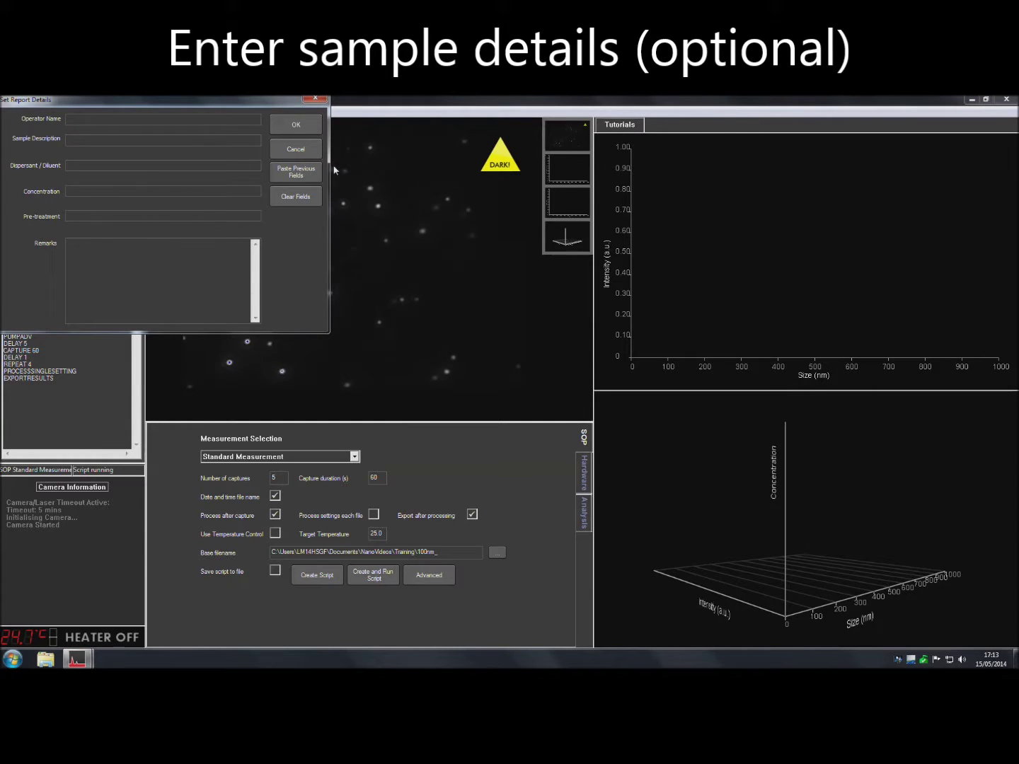
left_click(300, 127)
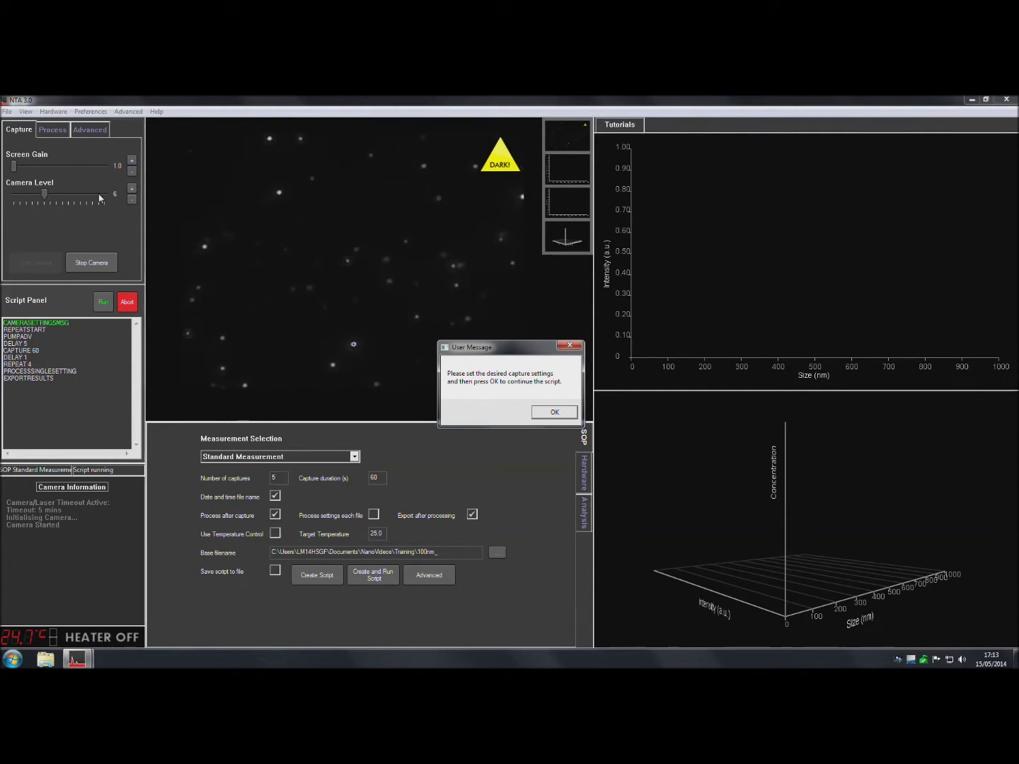
left_click(546, 413)
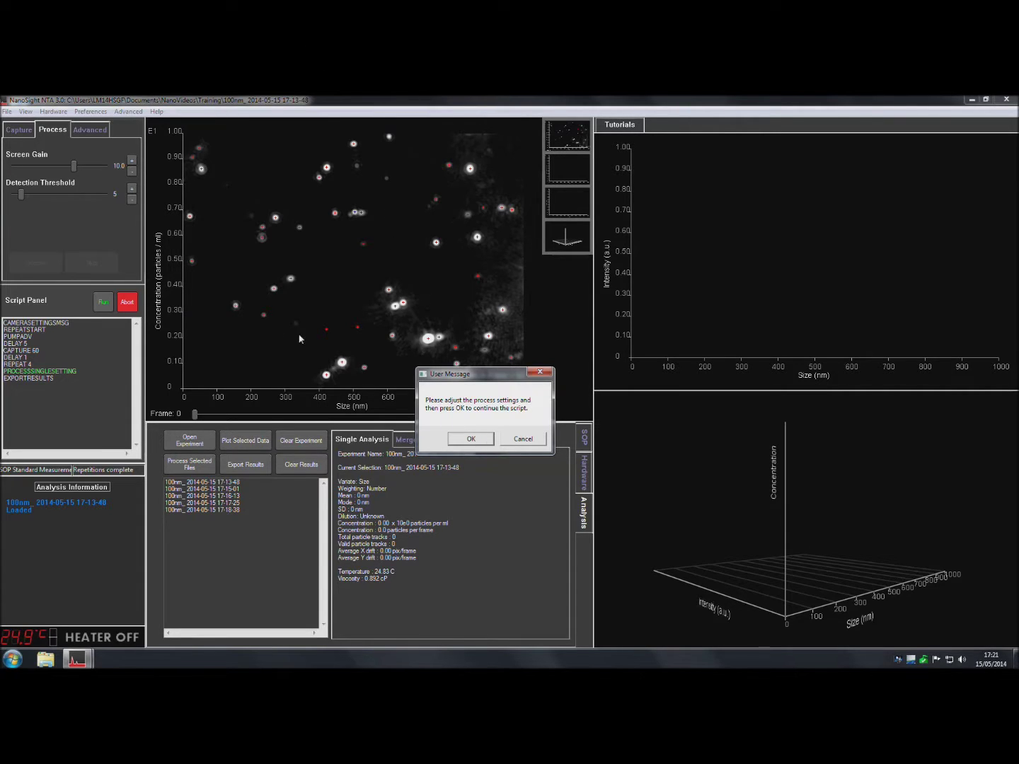
- Set the detection threshold to 3 and process the five captured videos
left_click(131, 201)
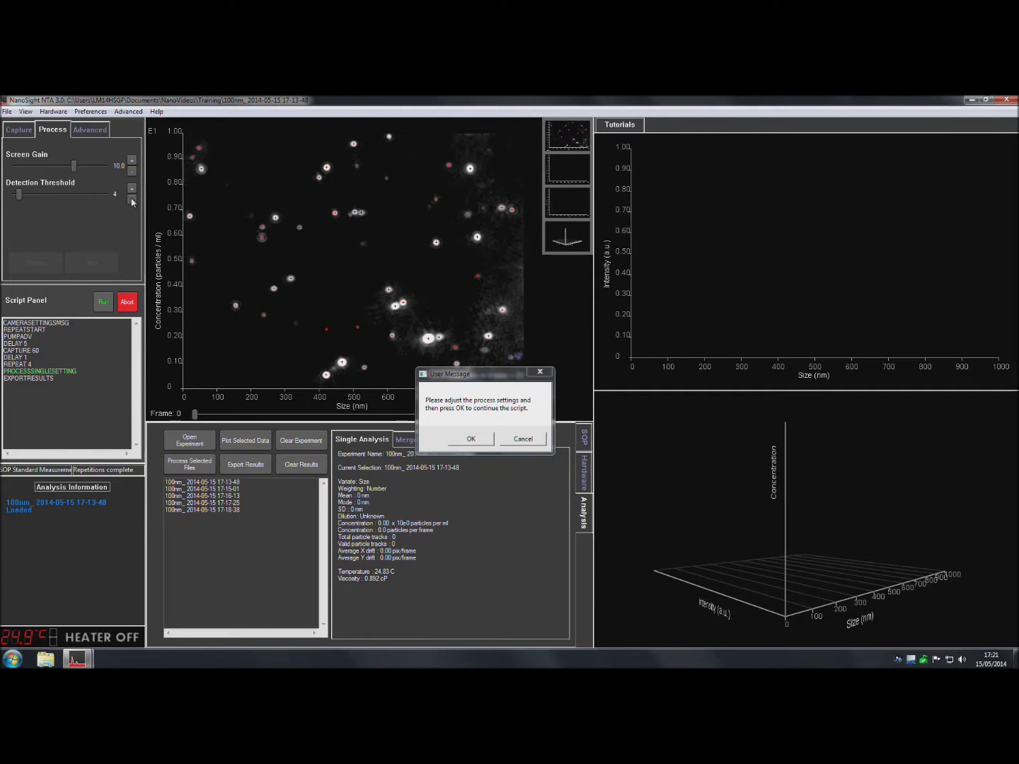
left_click(132, 200)
left_click(132, 201)
left_click(131, 188)
left_click(133, 188)
left_click(134, 189)
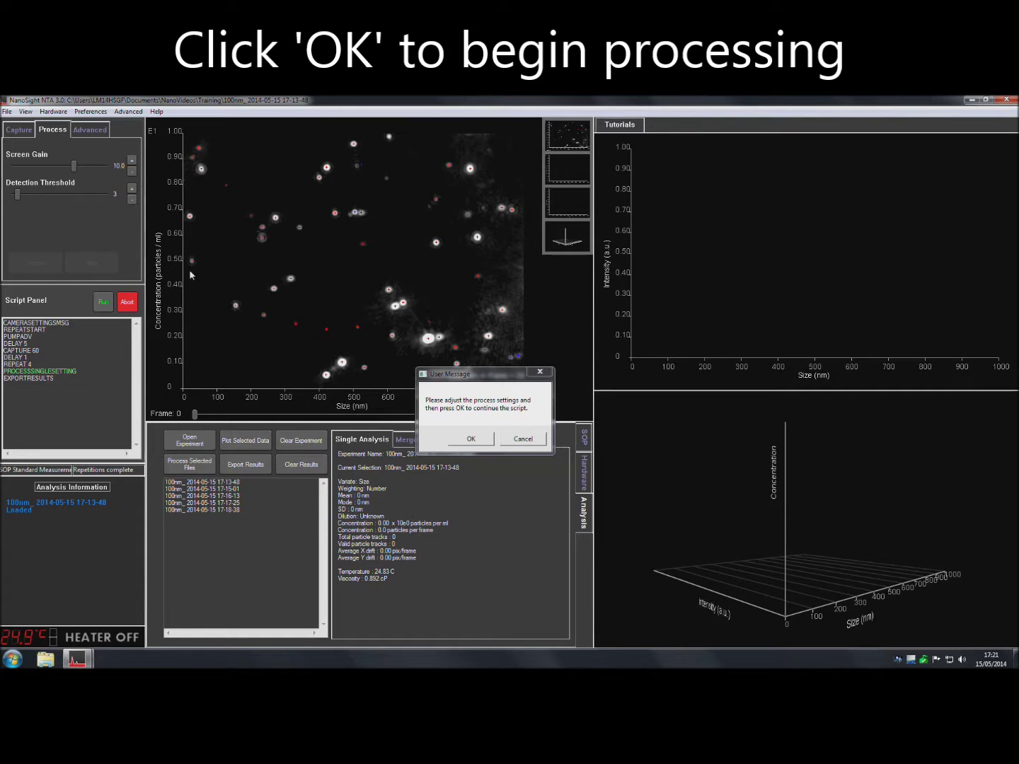
left_click(470, 439)
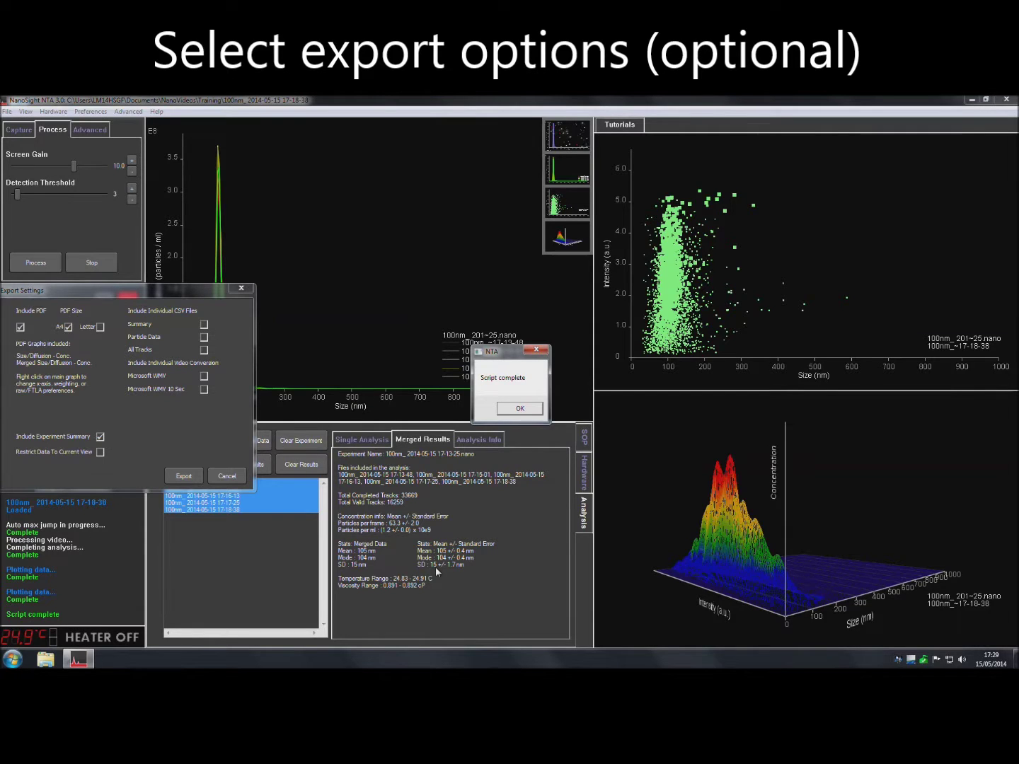
- Export results and graphs with the Summary CSV included, then dismiss the script-complete message
left_click(205, 324)
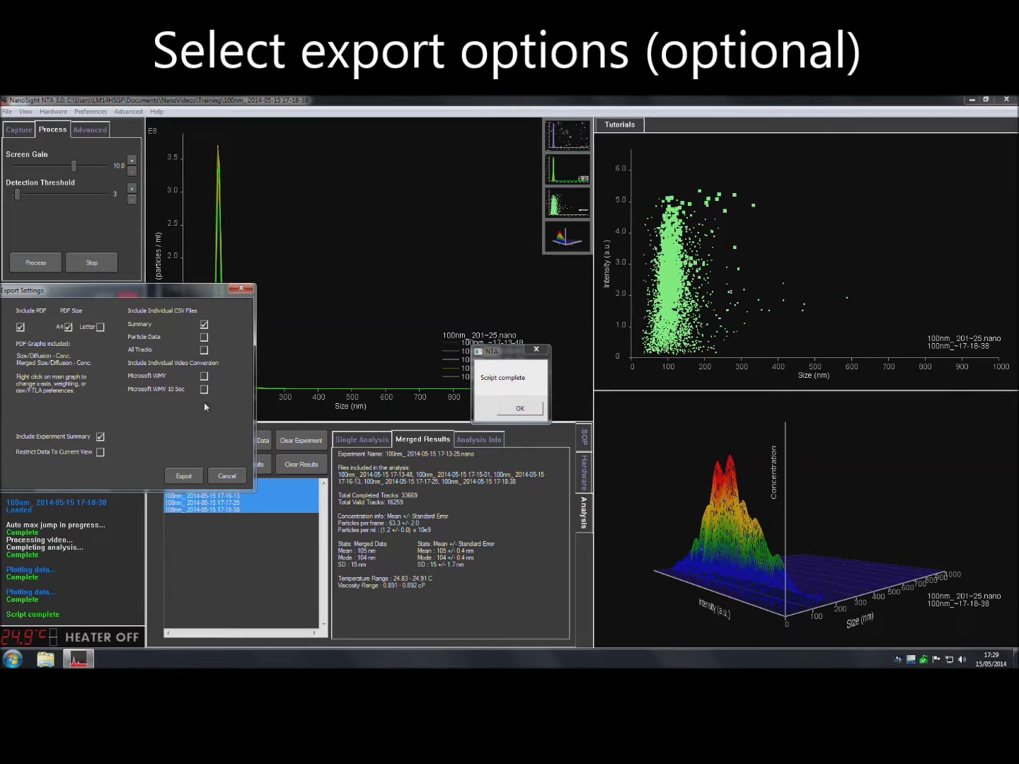
left_click(186, 476)
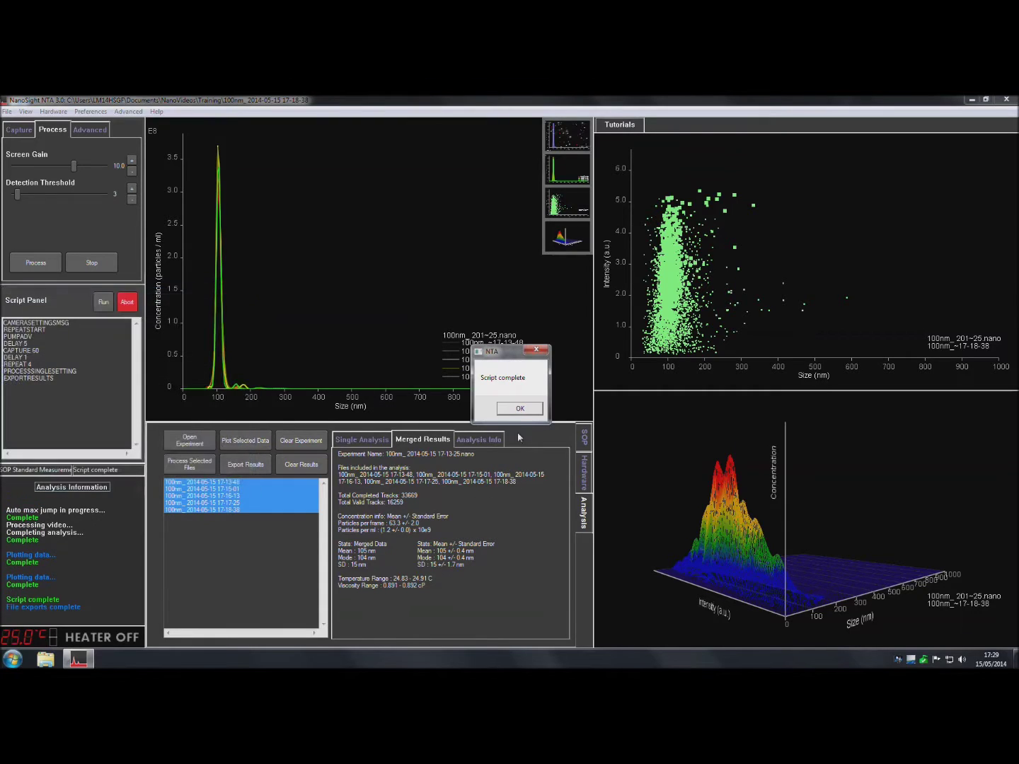
left_click(518, 408)
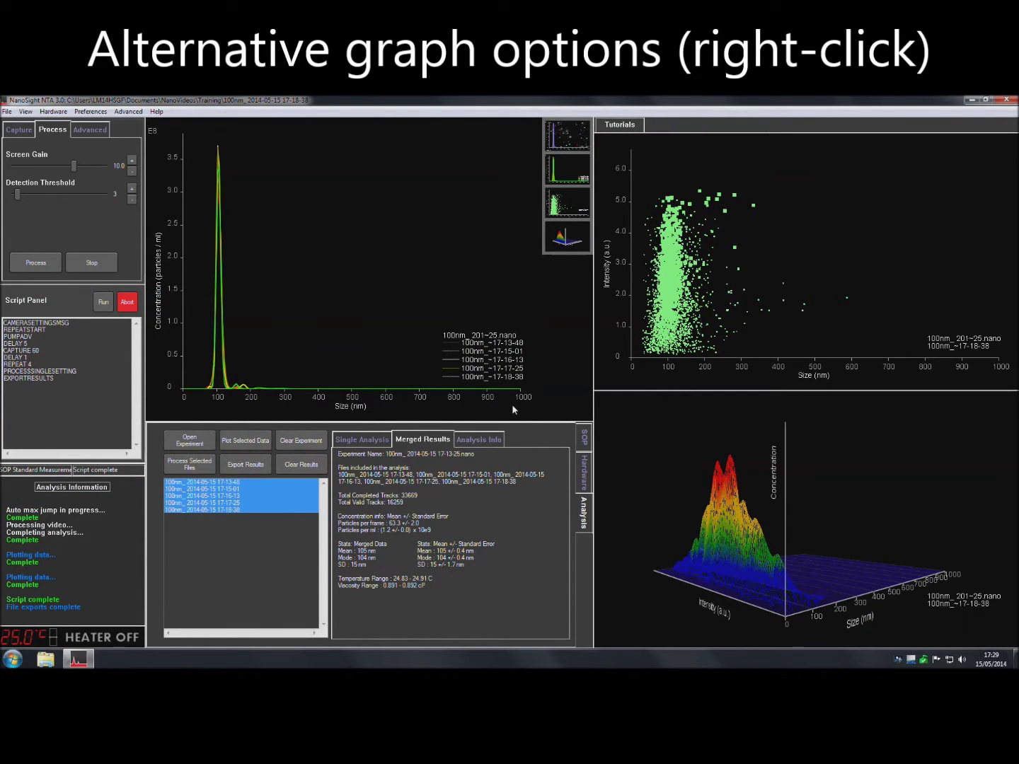
- Switch the size distribution graph to the averaged curve, then show the pump and stage controls
right_click(239, 268)
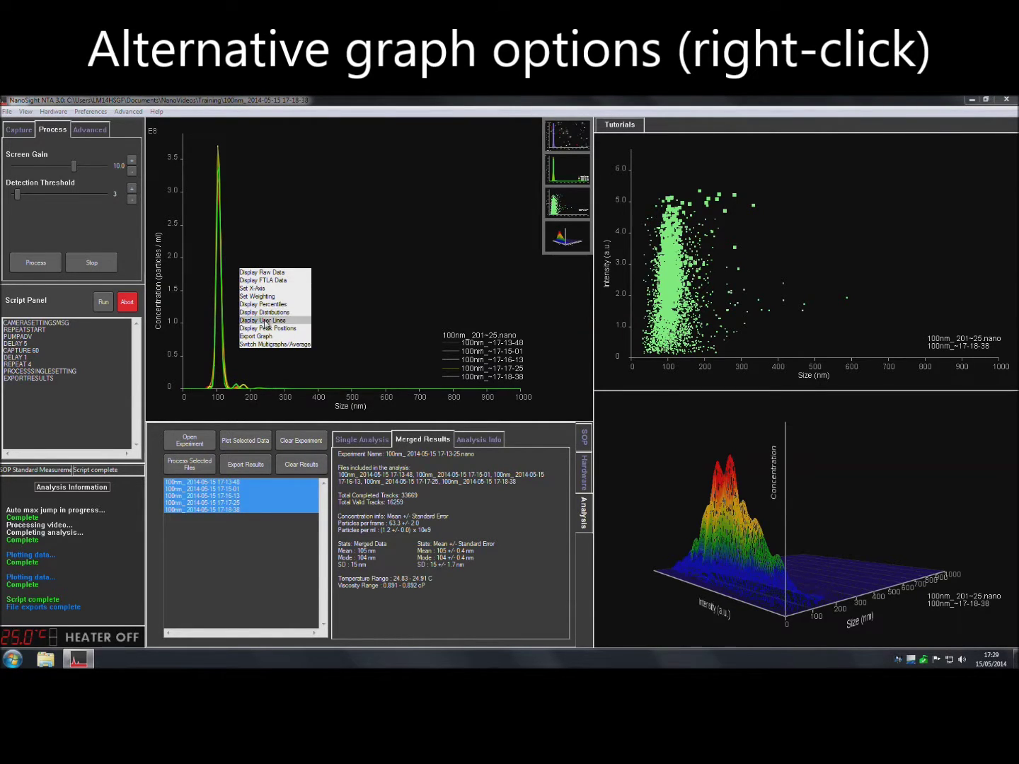
left_click(265, 344)
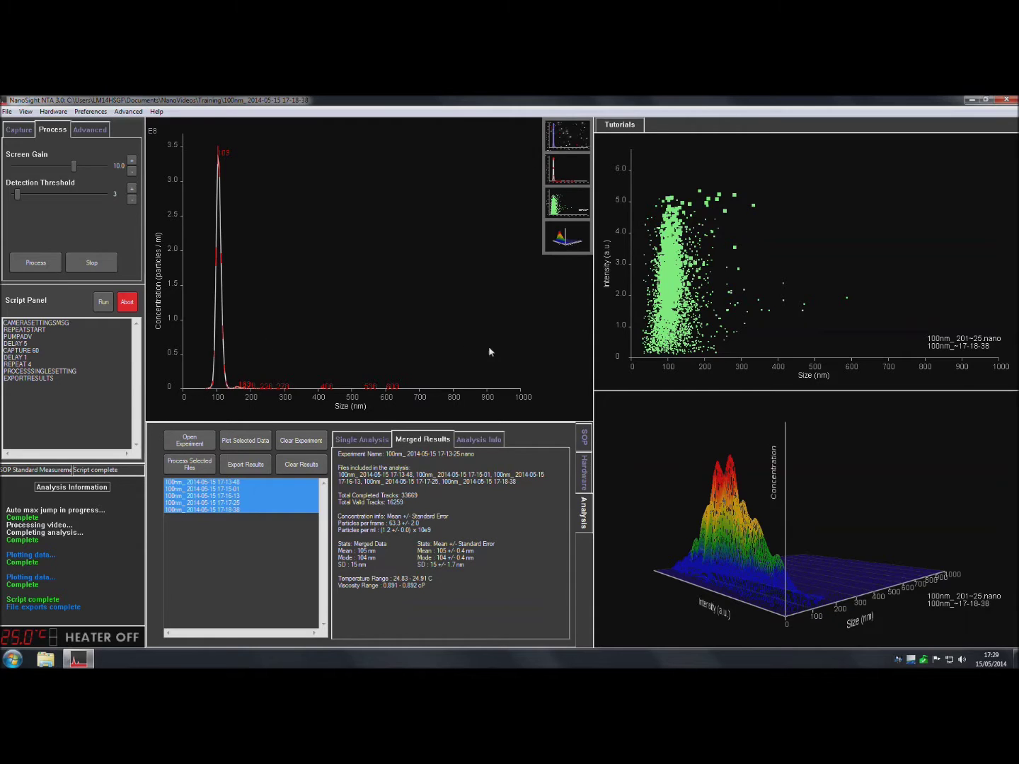
left_click(584, 479)
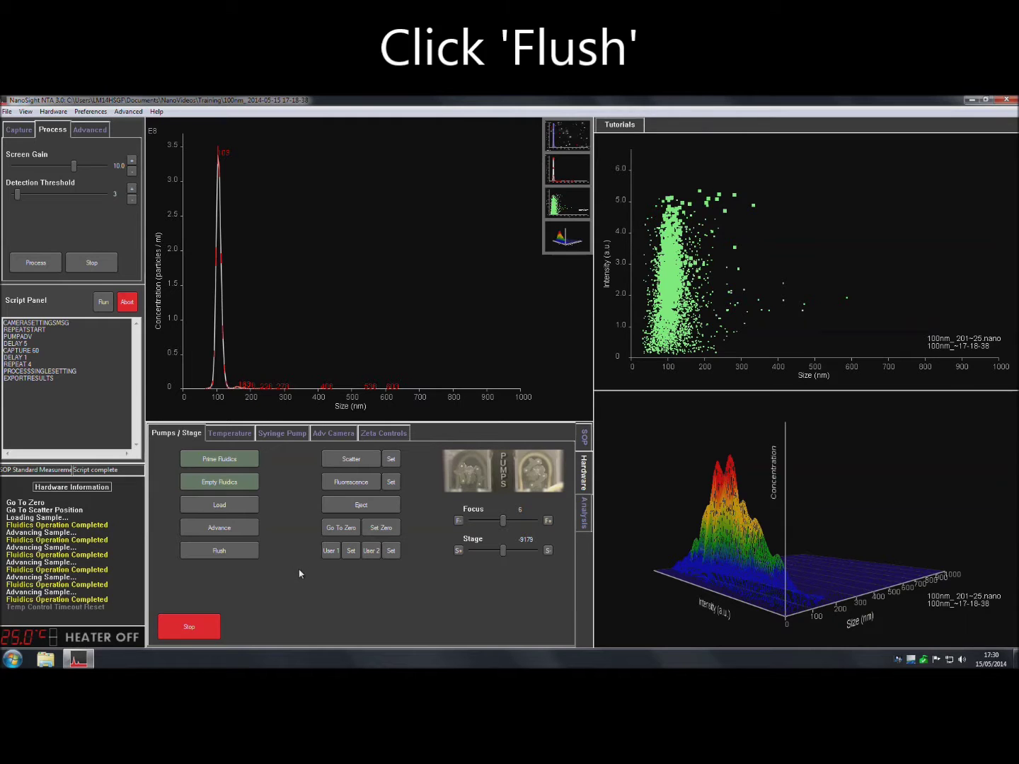
- Start a post-measurement flush from the Pumps / Stage panel
left_click(233, 550)
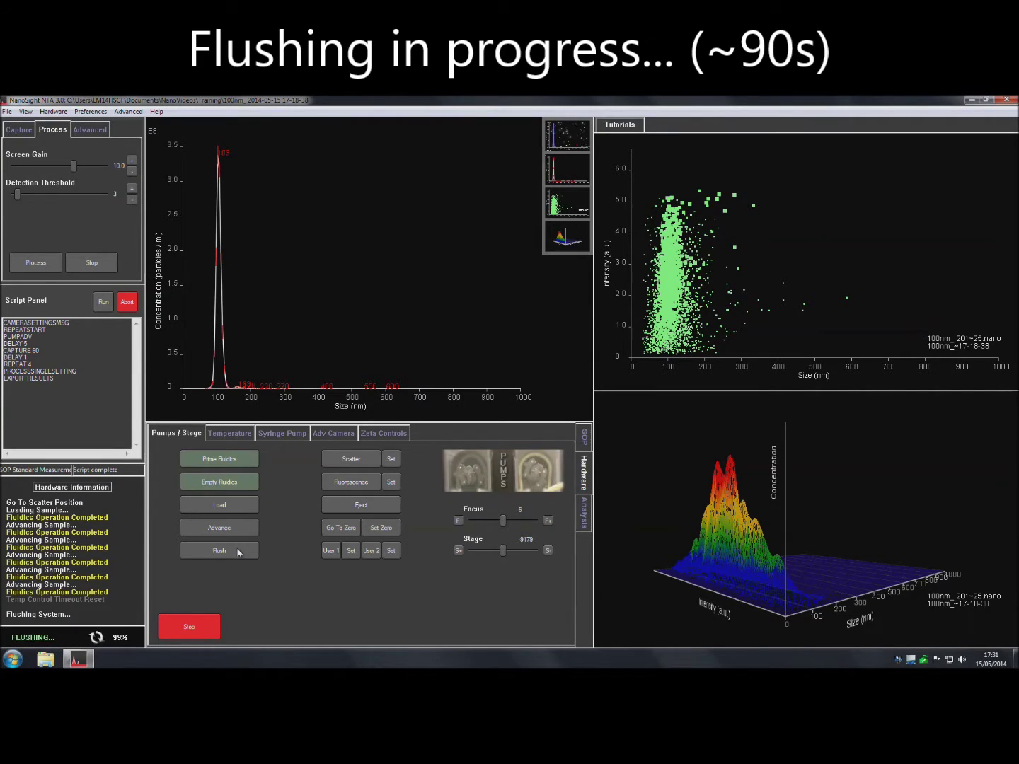
- Start the camera and raise the camera level to 12 to confirm the flushed cell is particle-free
left_click(20, 130)
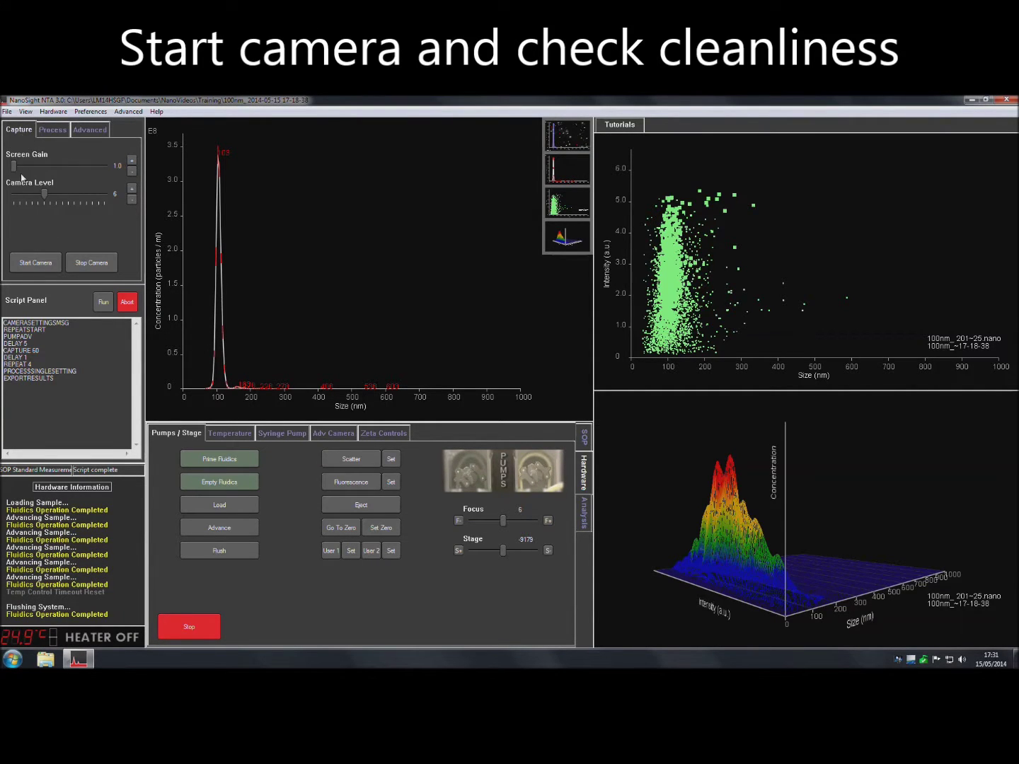
left_click(30, 264)
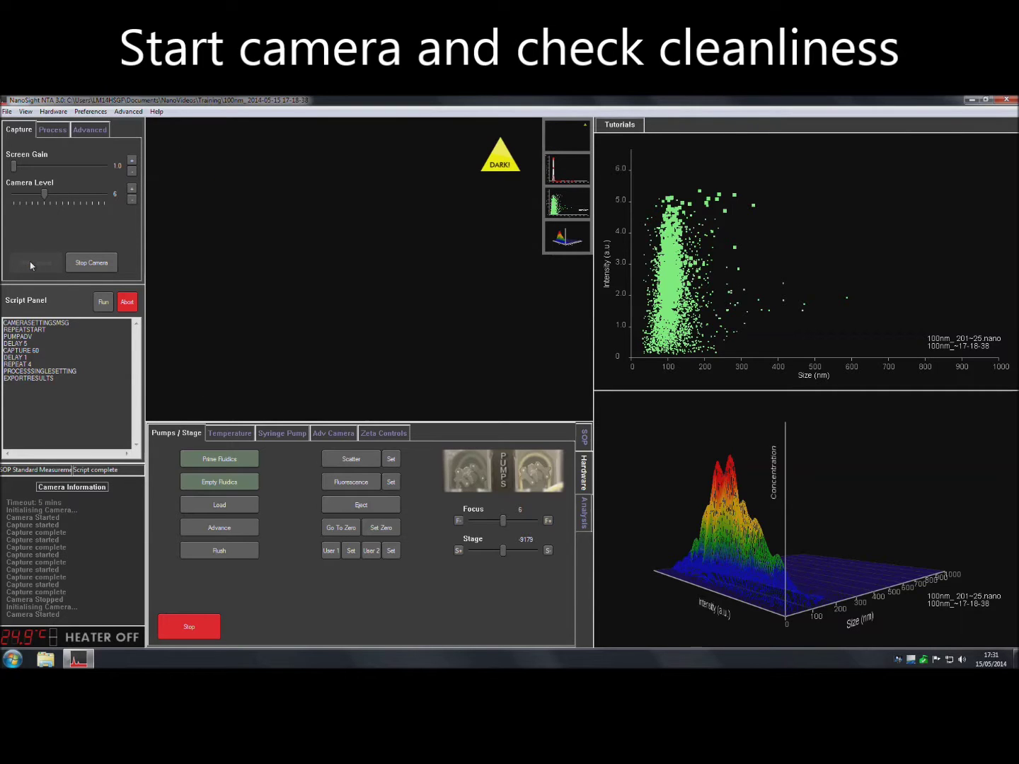
left_click_drag(44, 193, 81, 205)
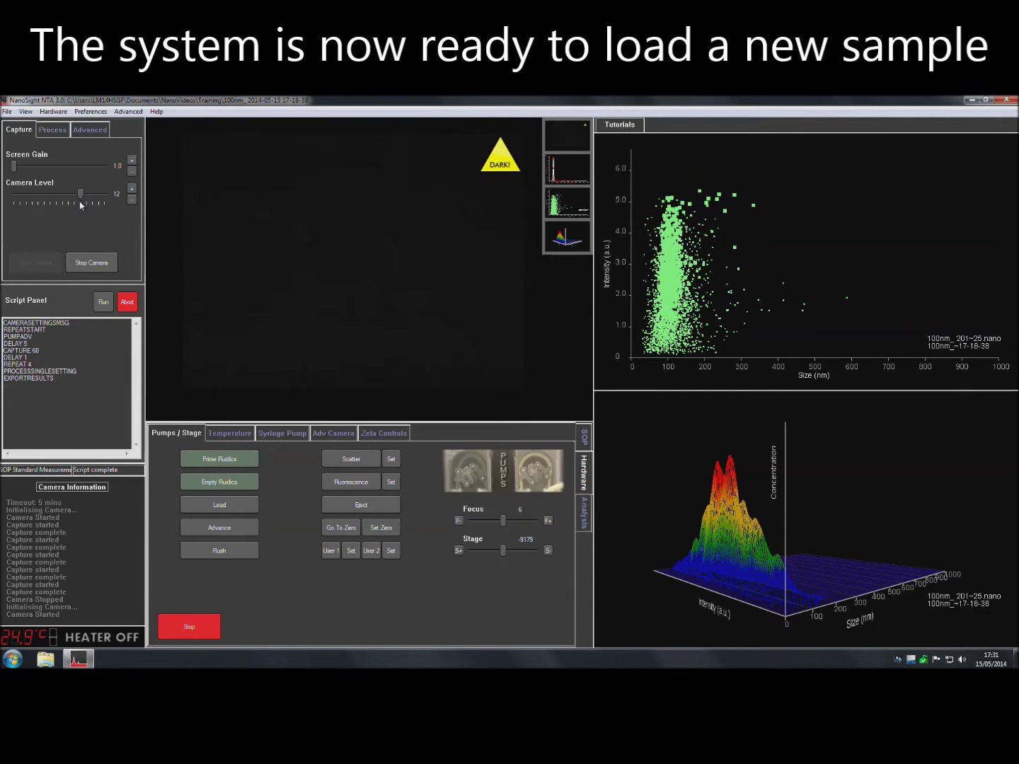